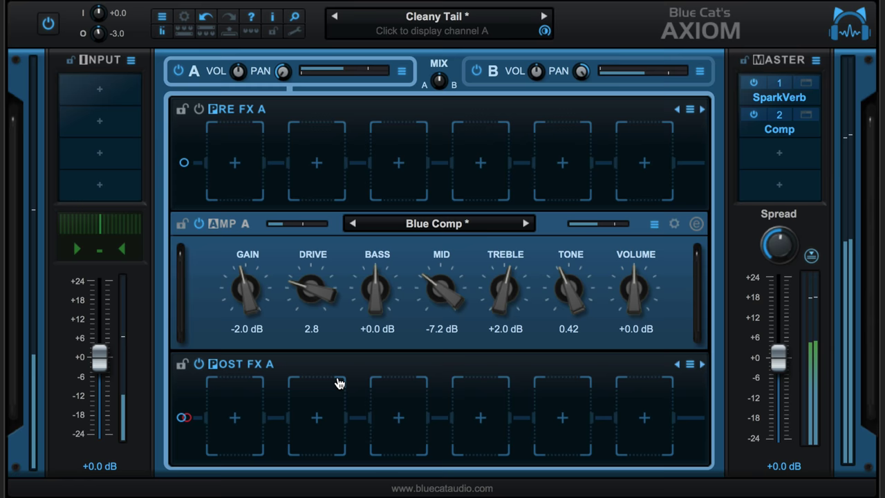
- Switch Axiom's view to channel B, showing its Country Side amp and empty effect slots
left_click(556, 87)
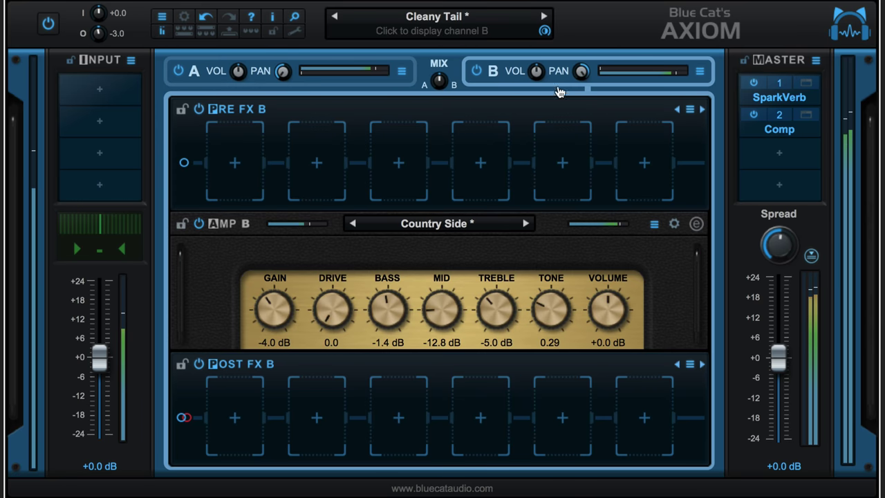
- Load Army Drive from Built-In Distortion into the first input slot and switch it on
left_click(99, 94)
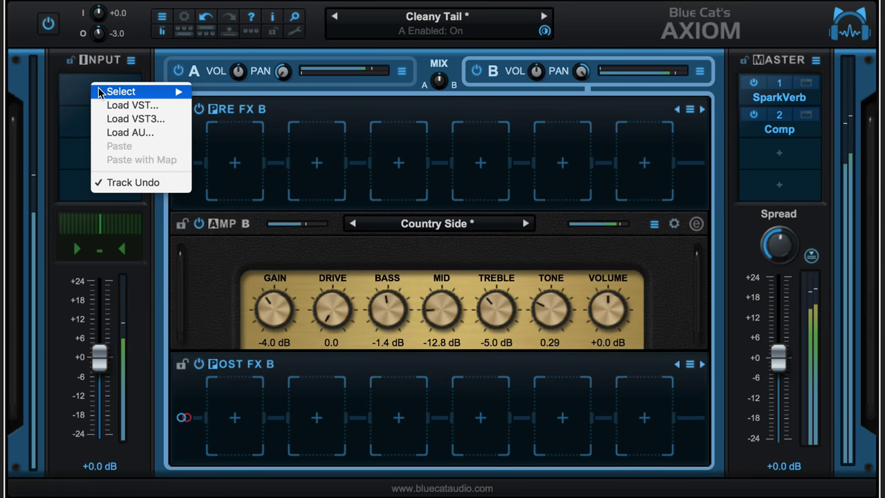
mouse_move(101, 93)
mouse_move(230, 95)
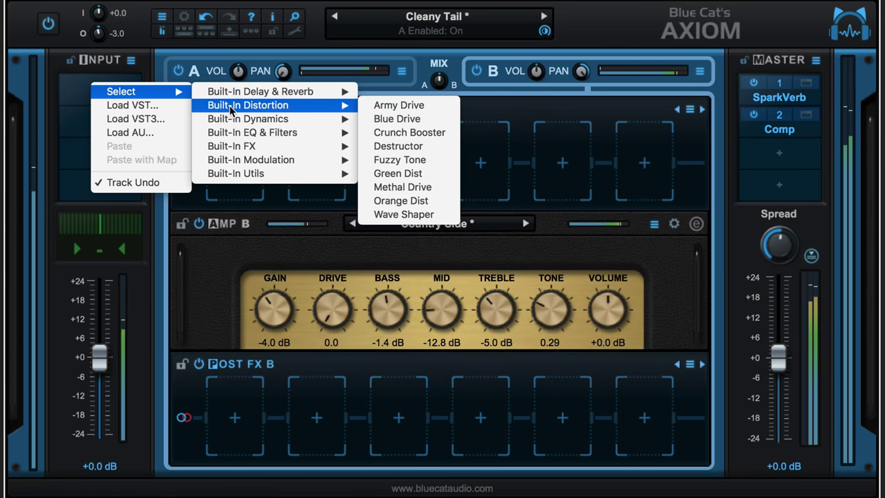
left_click(399, 108)
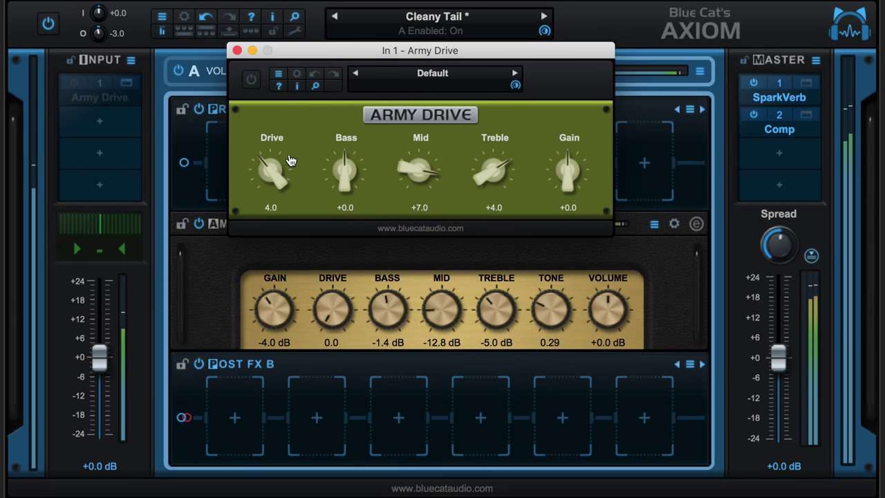
left_click(251, 81)
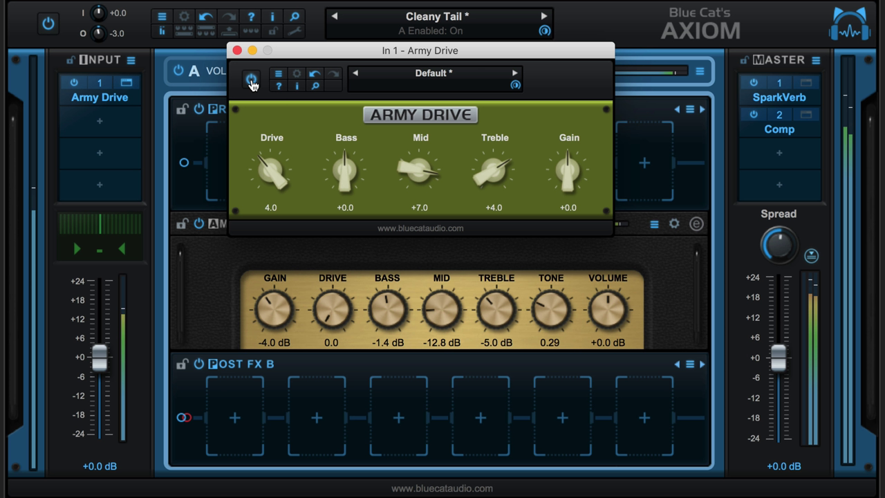
- Test Army Drive's bypass, then re-enable it and raise its Drive from 4.0 to 4.7
key("super+w")
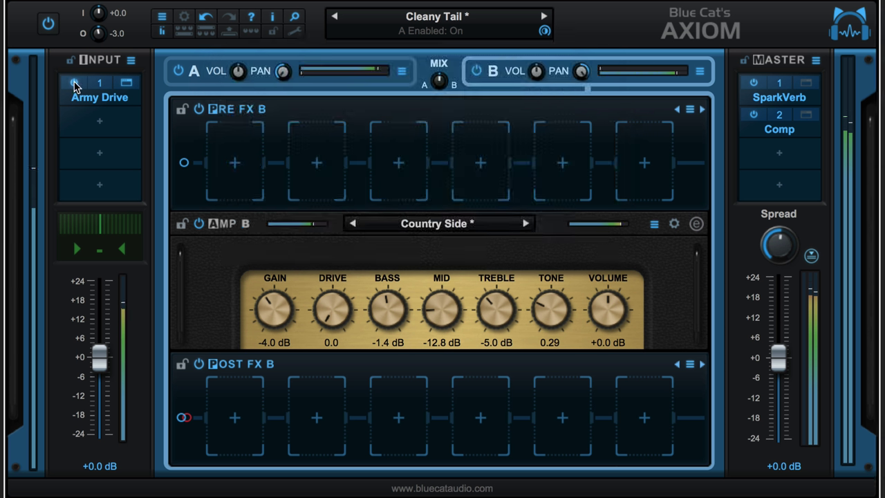
left_click(74, 84)
left_click(74, 83)
left_click(75, 84)
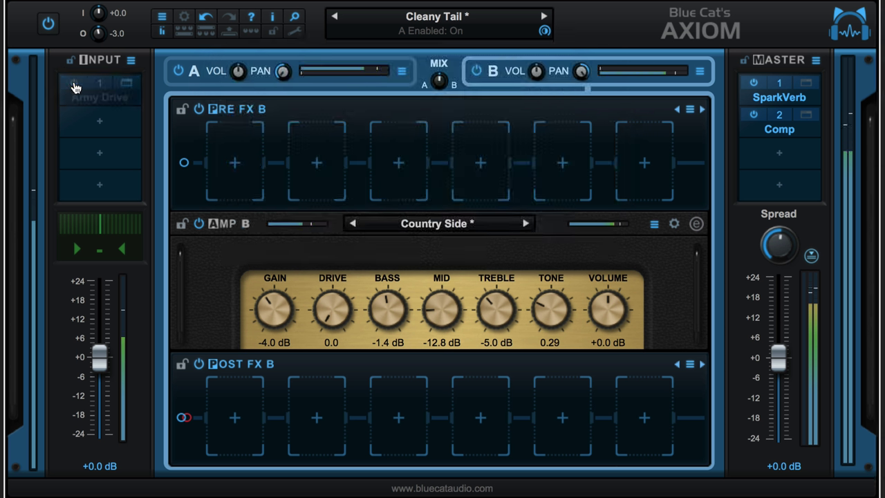
left_click(128, 85)
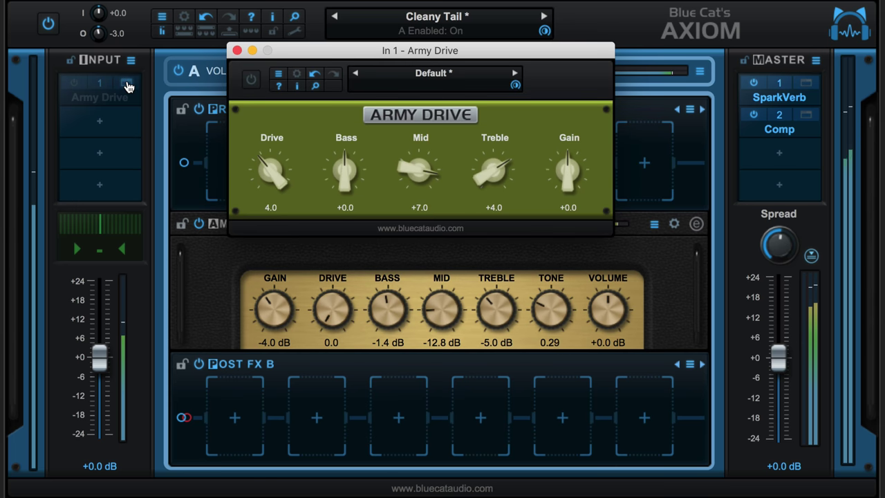
left_click(253, 76)
left_click_drag(282, 174, 274, 132)
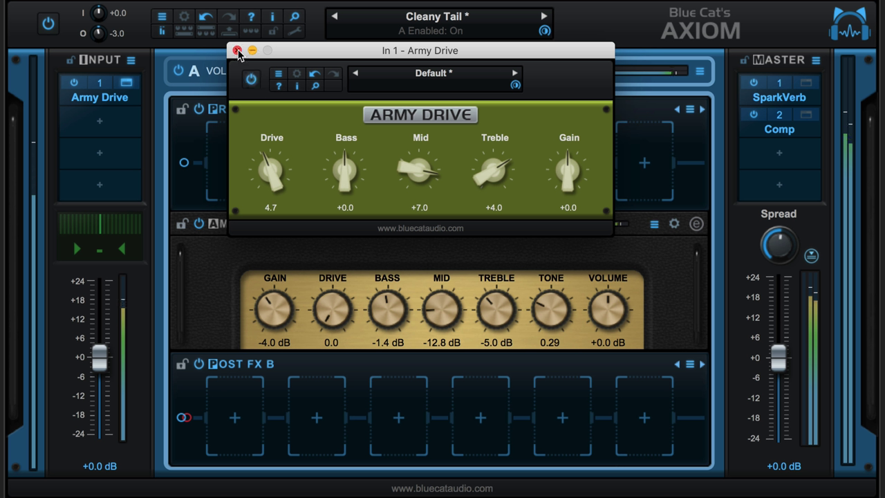
- Replace Army Drive in the first input slot with Blue Drive from Built-In Distortion
left_click(237, 51)
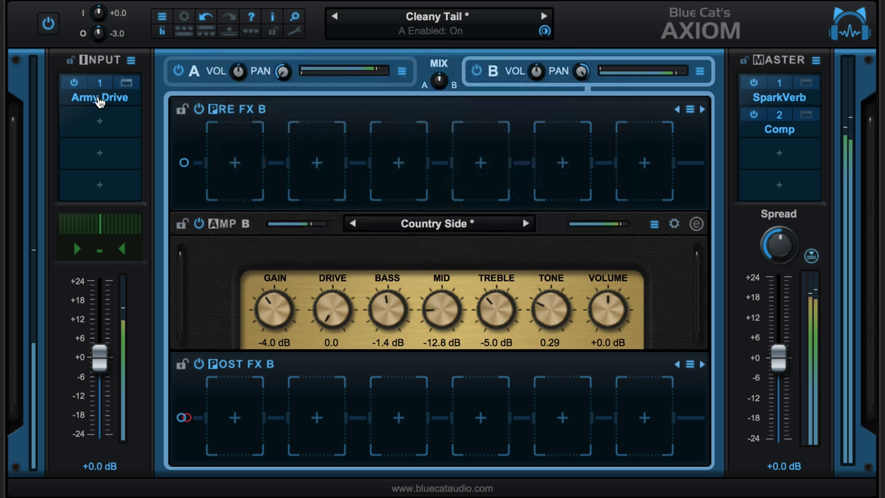
right_click(100, 101)
mouse_move(122, 128)
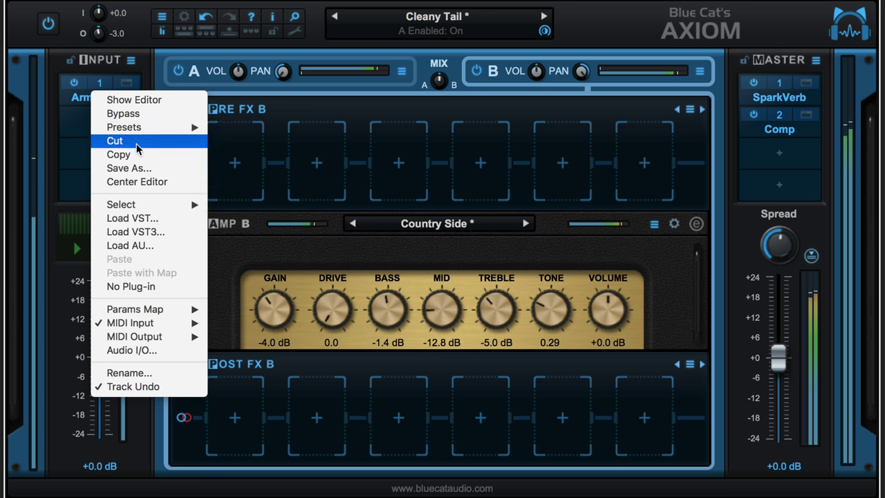
mouse_move(131, 205)
mouse_move(275, 234)
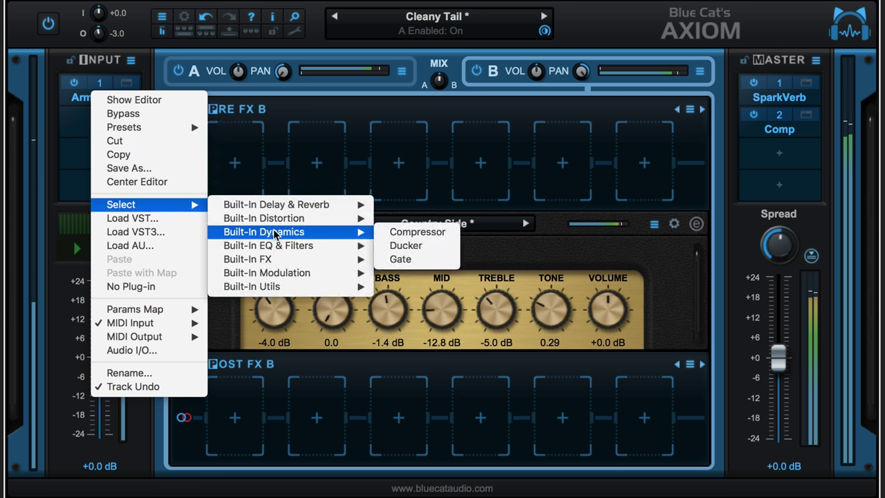
mouse_move(276, 218)
left_click(401, 231)
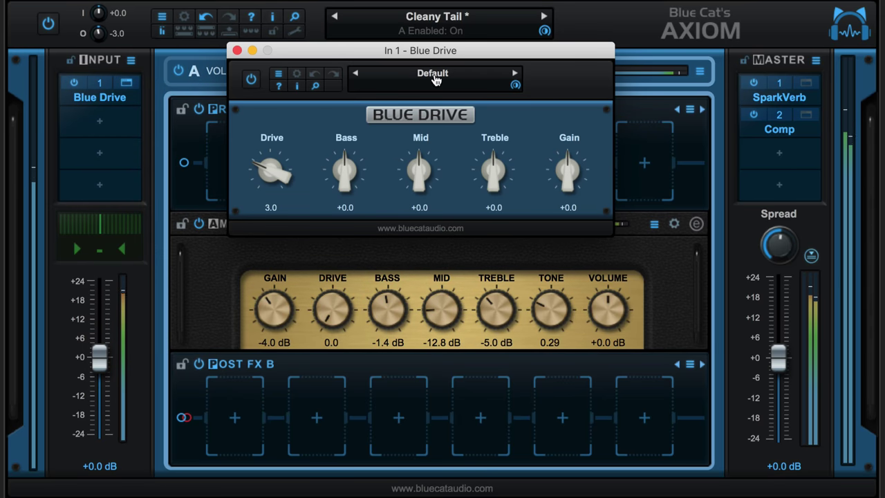
left_click(435, 79)
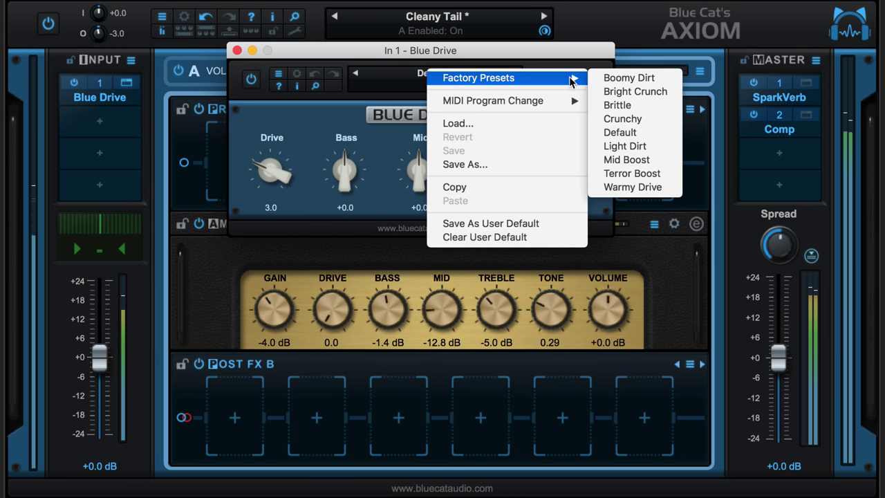
left_click(375, 55)
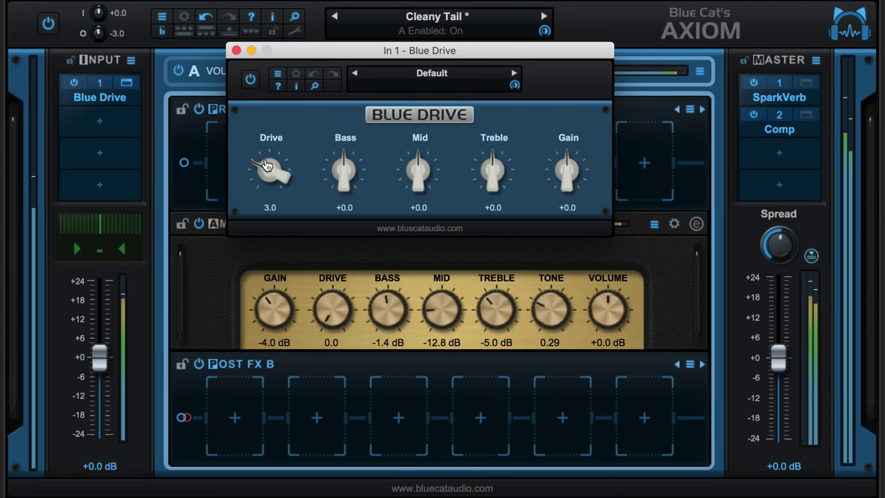
- Dial Blue Drive to Drive 2.2, Bass +4.0, Mid -5.0, Treble -5.0, Gain -4.0
left_click_drag(264, 170, 266, 176)
left_click_drag(344, 166, 344, 142)
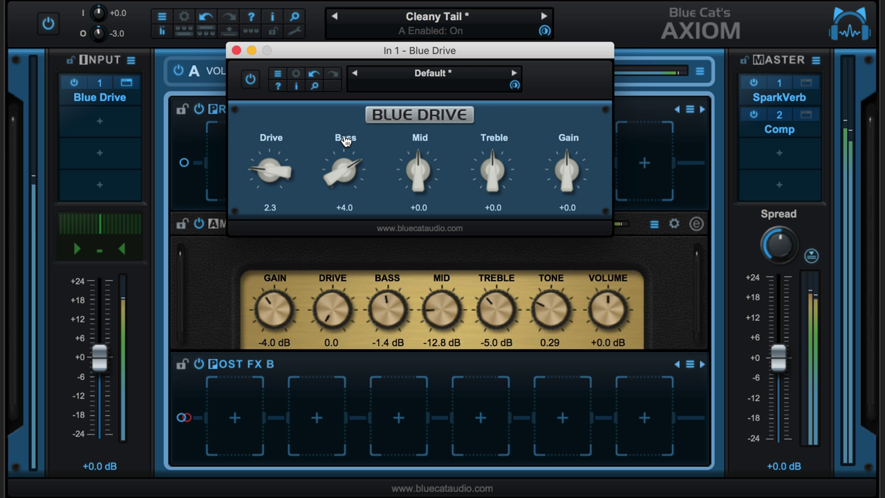
left_click_drag(412, 169, 415, 194)
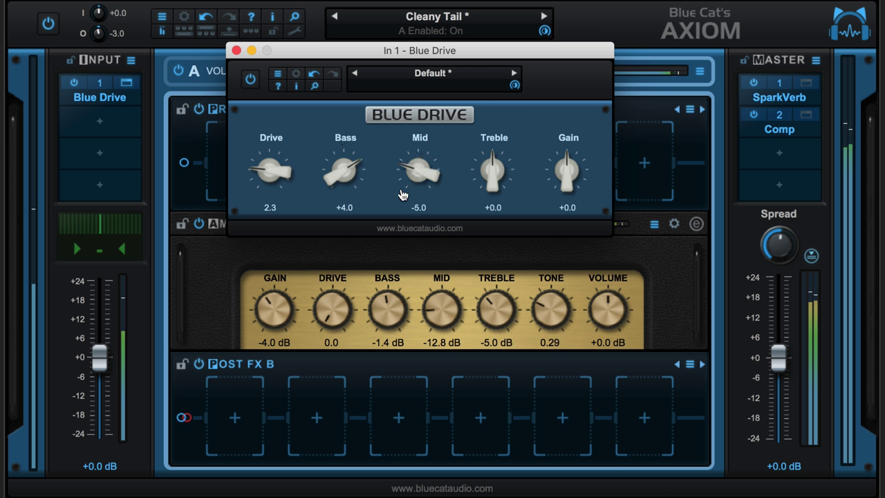
left_click_drag(492, 169, 490, 184)
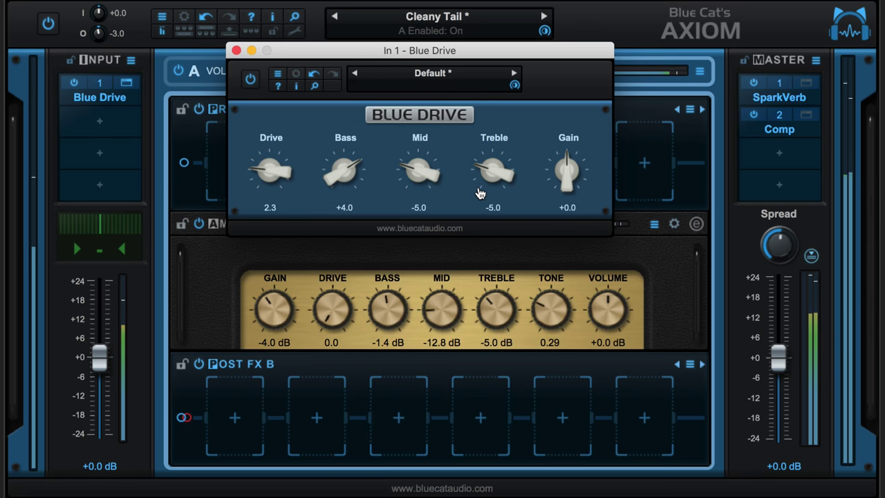
left_click_drag(568, 177, 562, 199)
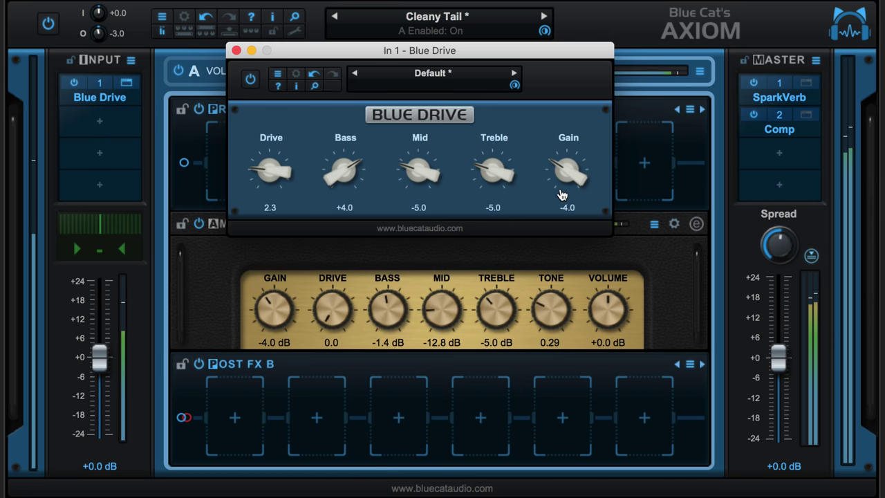
left_click(251, 81)
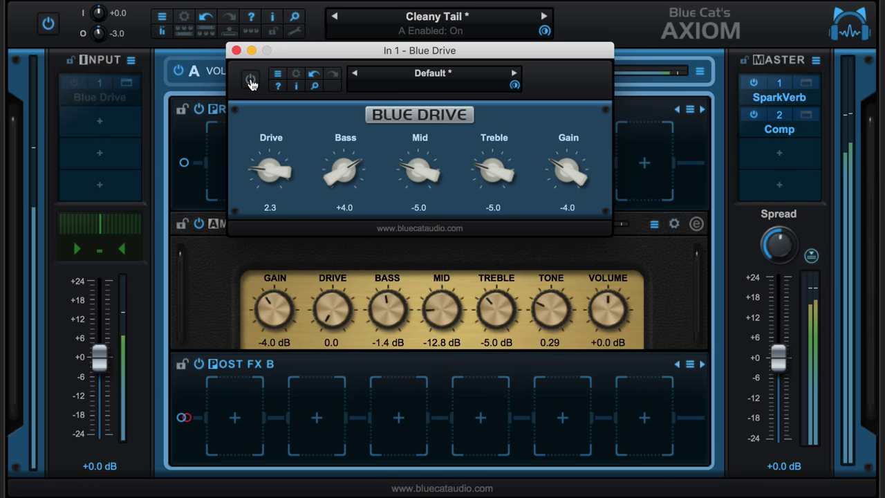
left_click(251, 81)
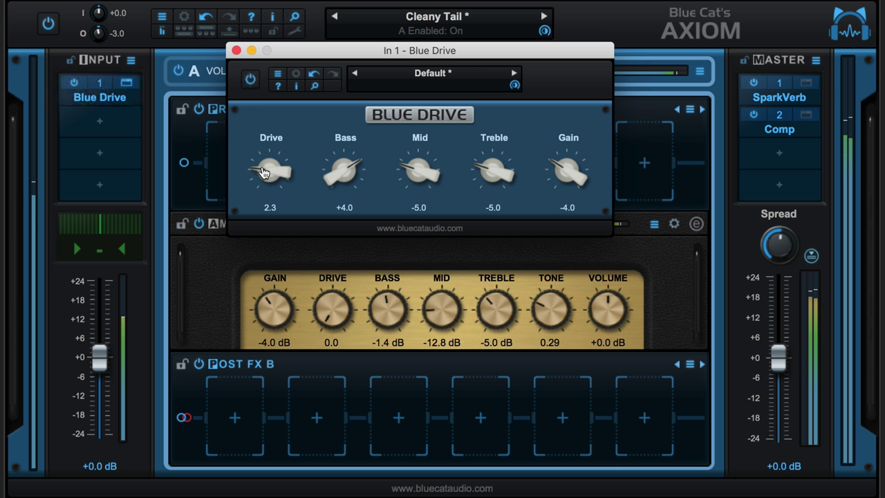
left_click_drag(263, 166, 263, 174)
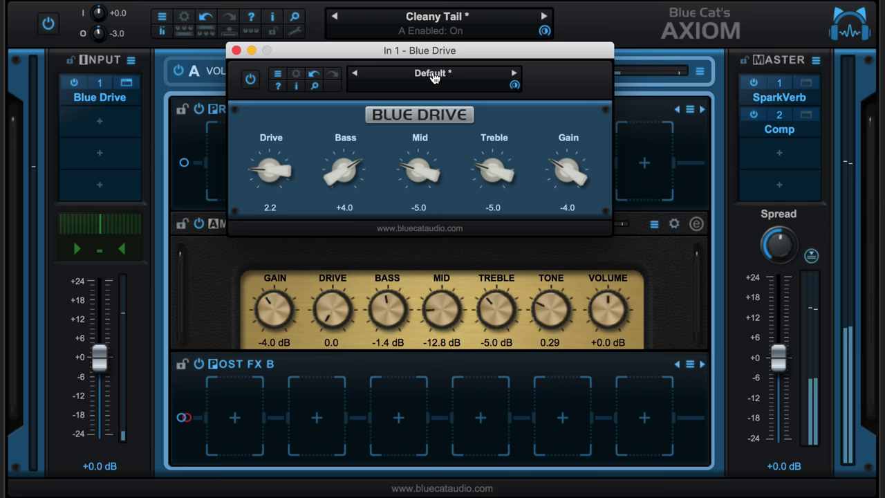
- Save the current Blue Drive settings with Save As under the name 'Input Drive'
left_click(434, 76)
left_click(461, 162)
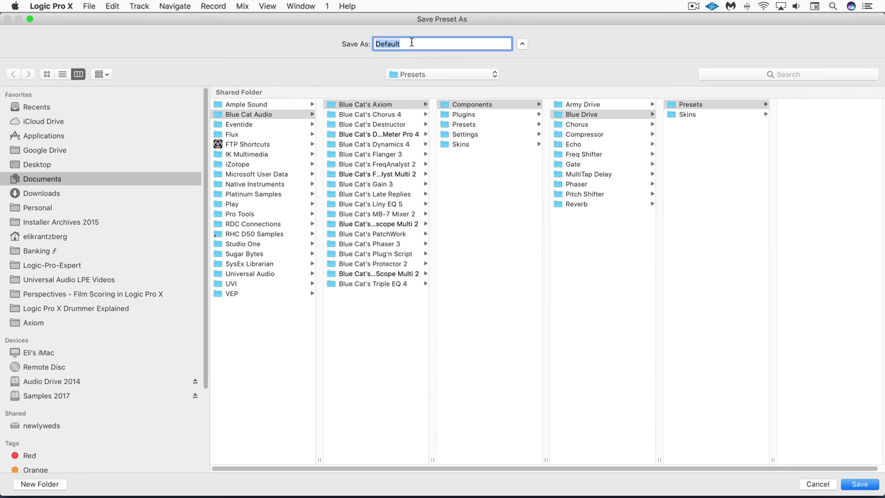
type("Input Dru")
type("ve")
key("Return")
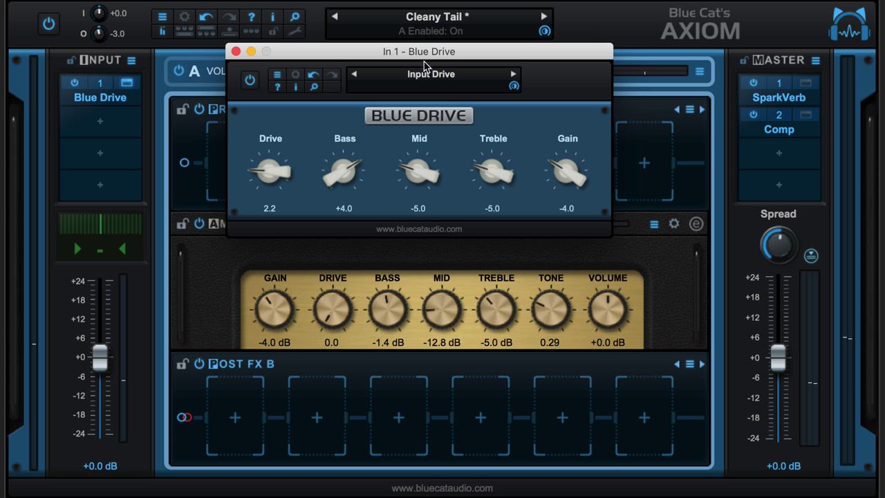
- Save Input Drive, make it Blue Drive's user default, and close the Blue Drive editor
left_click(431, 82)
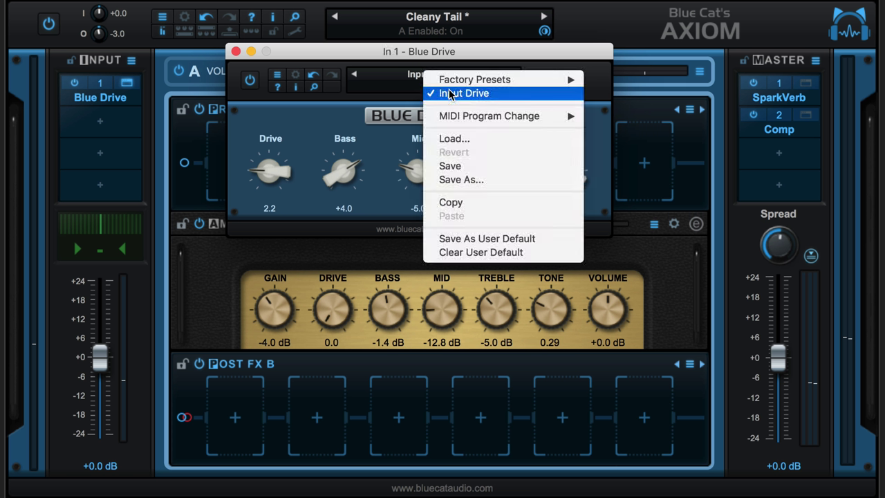
left_click(453, 166)
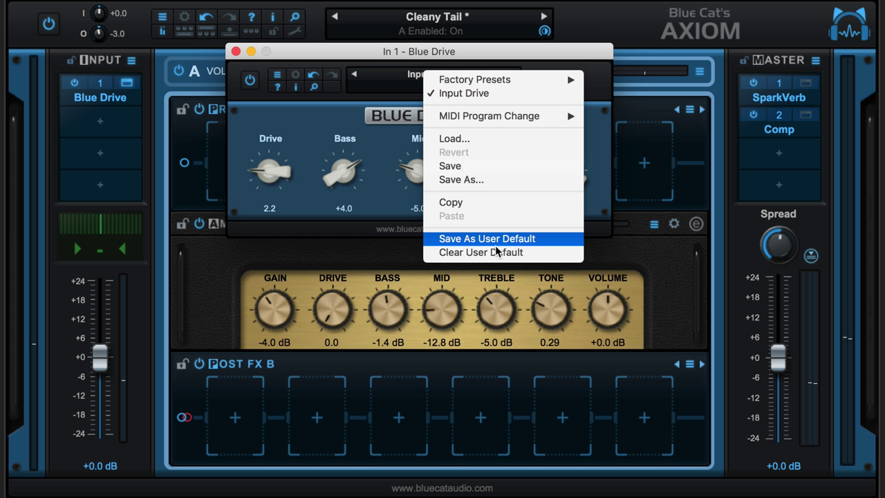
left_click(358, 56)
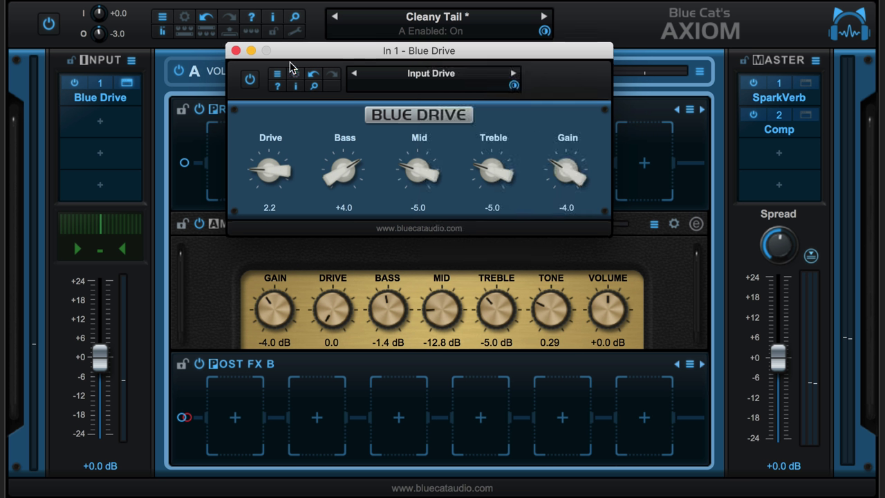
left_click(235, 51)
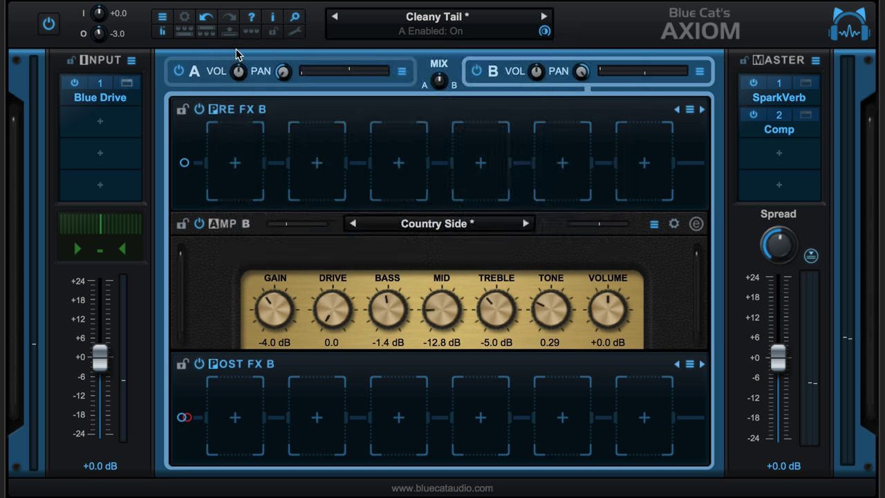
- Rename the first input slot's Blue Drive to 'EK Input Drive'
right_click(106, 101)
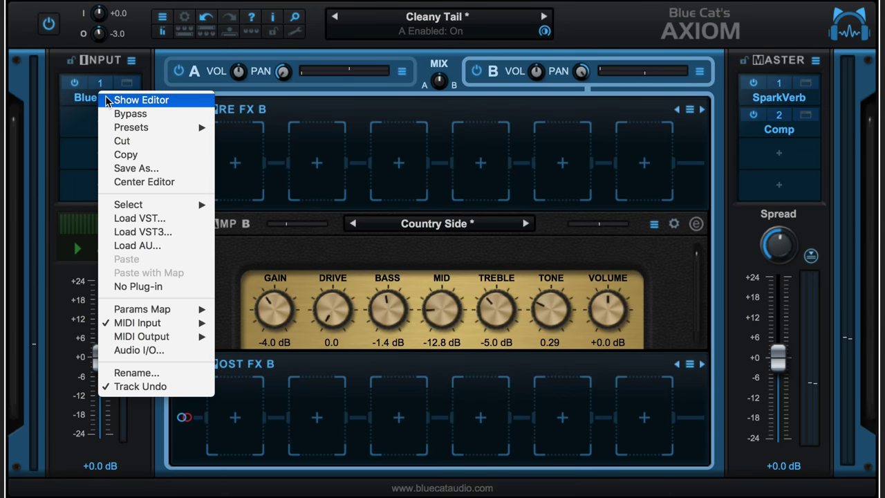
left_click(155, 372)
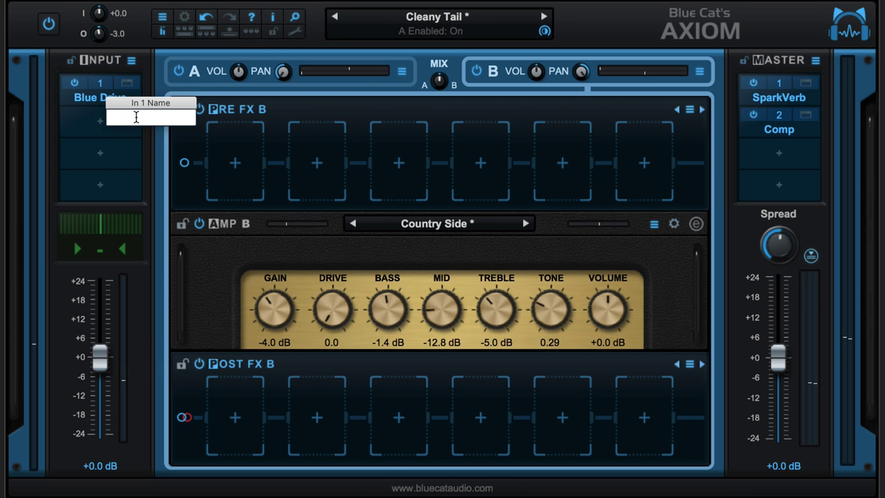
type("EK Input Drive")
key("Return")
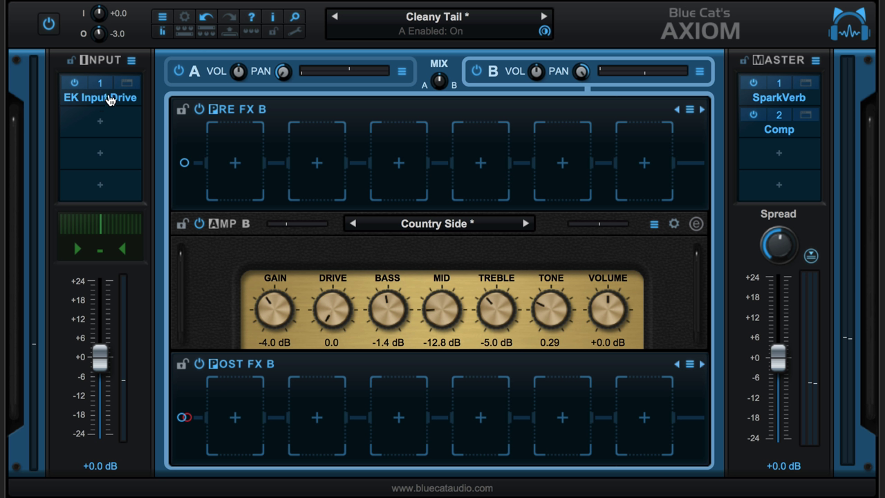
- Check the EK Input Drive editor and bypass toggle, leaving the effect active
left_click(127, 83)
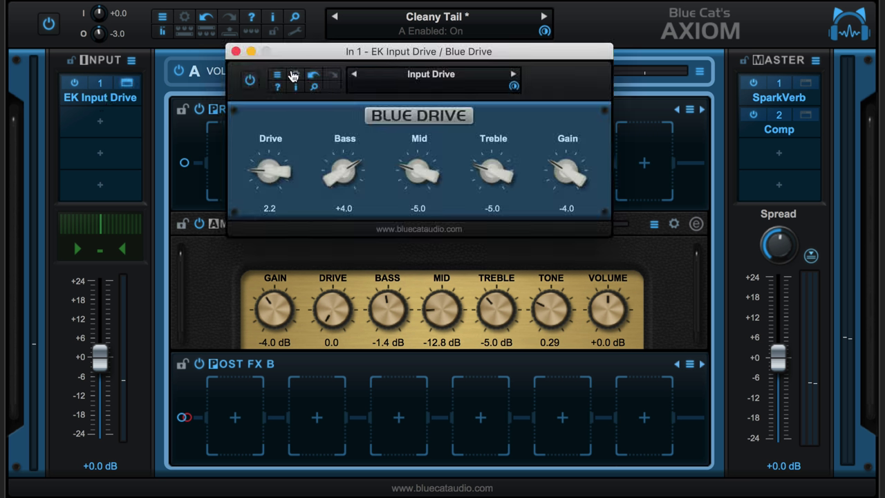
left_click(235, 52)
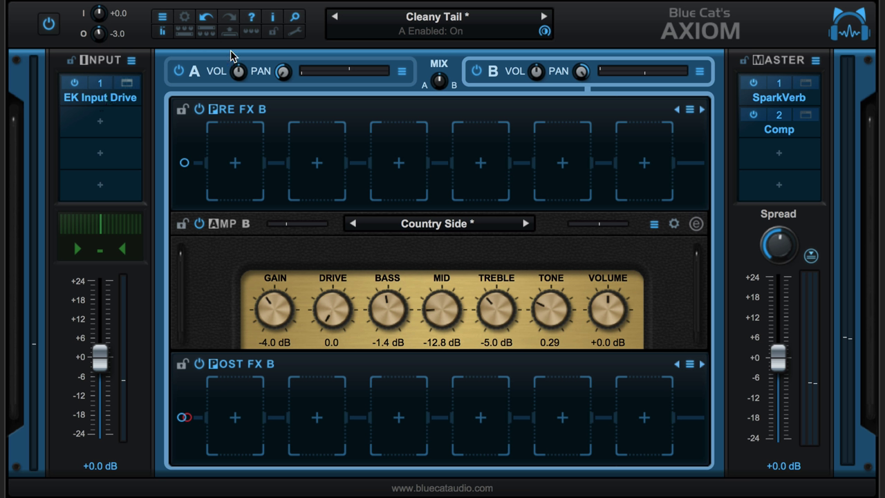
right_click(101, 99)
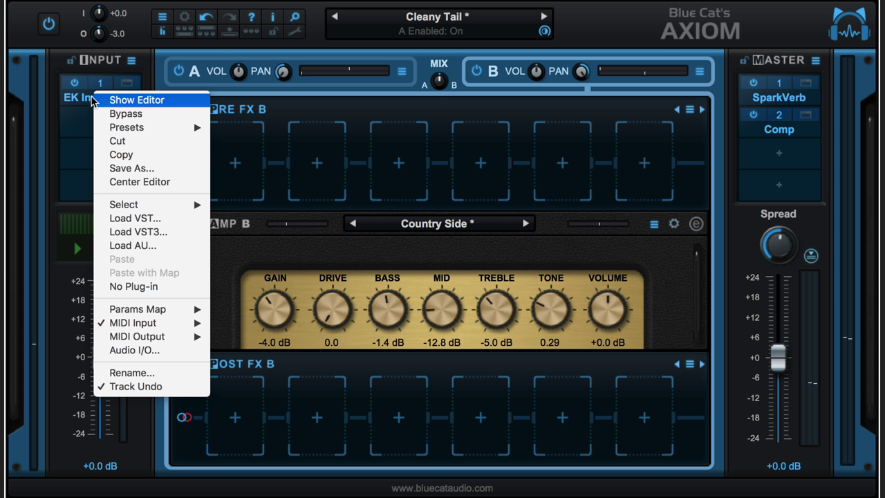
left_click(93, 101)
left_click(75, 84)
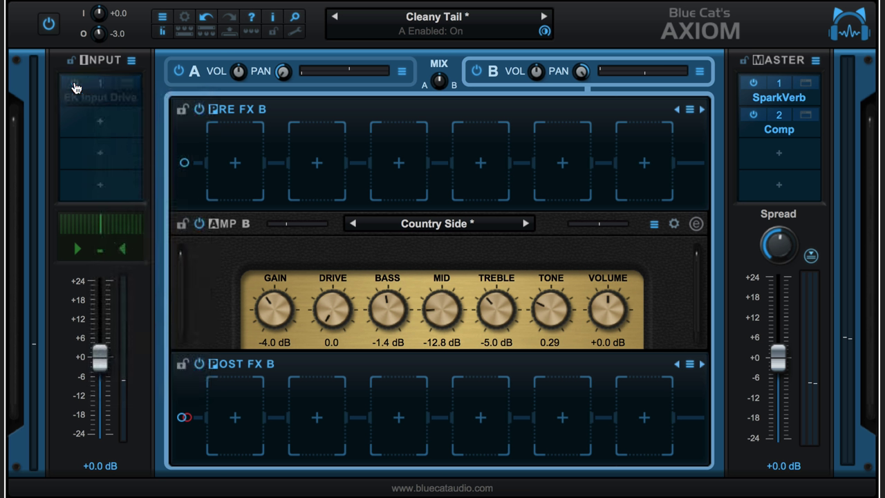
left_click(75, 85)
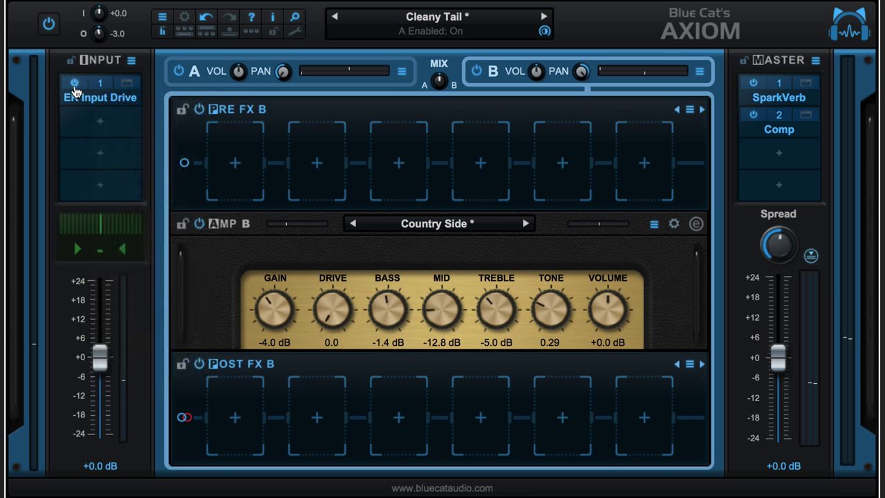
- Load a Phaser from Built-In Modulation into the second input slot
left_click(100, 123)
mouse_move(173, 122)
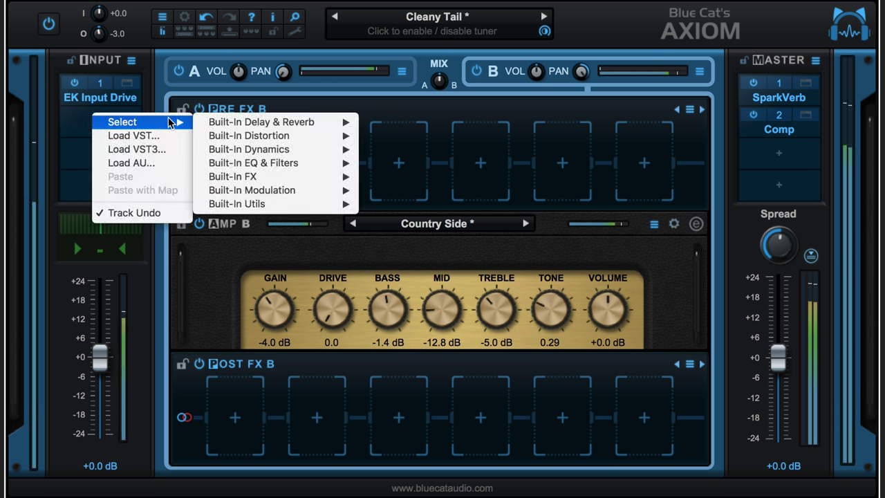
mouse_move(276, 190)
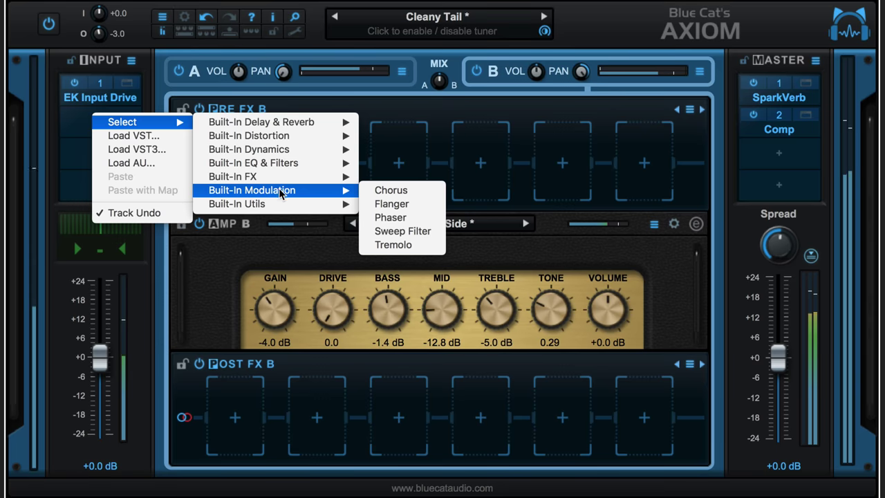
left_click(394, 217)
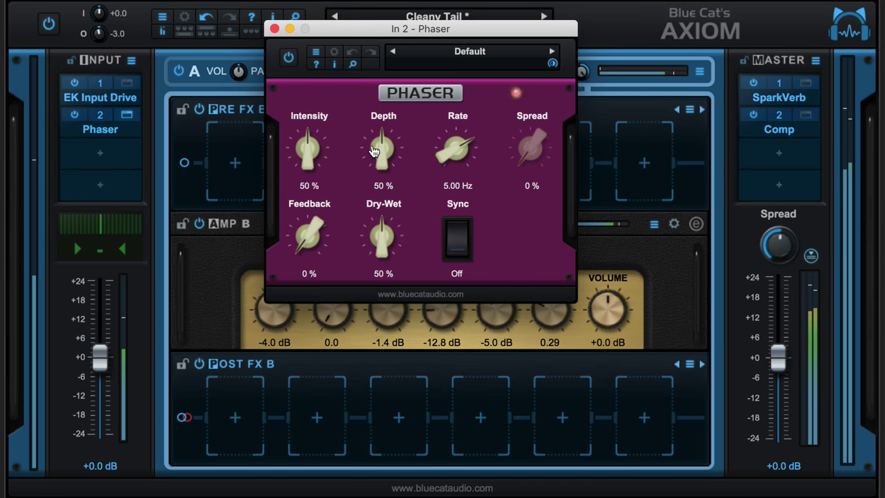
- Set the Phaser to 14 % feedback, 29 % depth and 4.10 Hz rate, adjusting dry-wet
left_click_drag(309, 234, 309, 224)
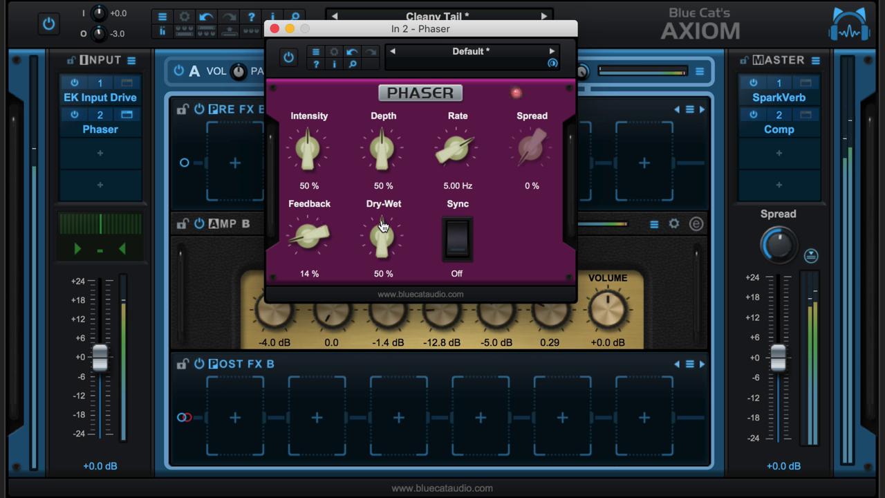
left_click_drag(382, 231, 376, 251)
left_click_drag(456, 149, 456, 157)
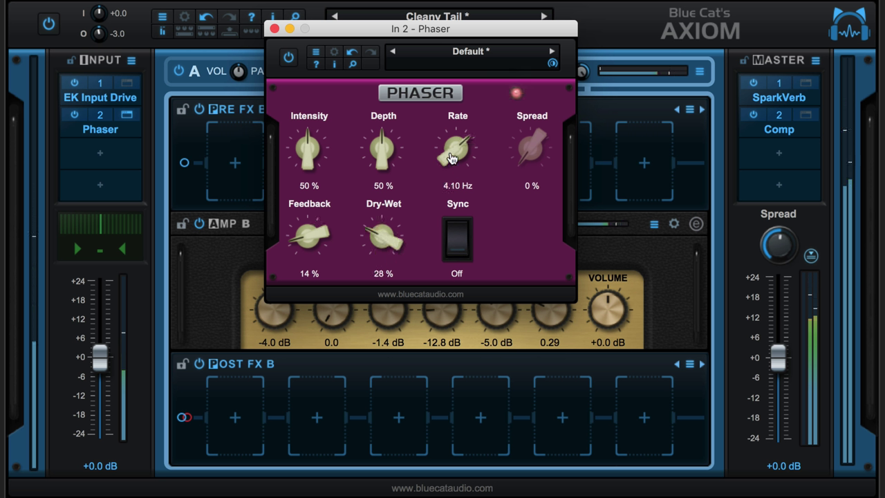
left_click_drag(391, 144, 391, 158)
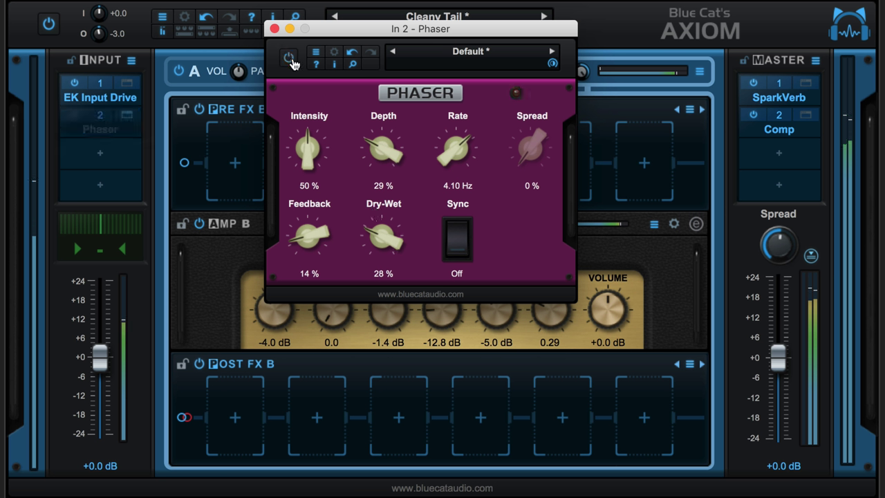
left_click_drag(391, 243, 391, 235)
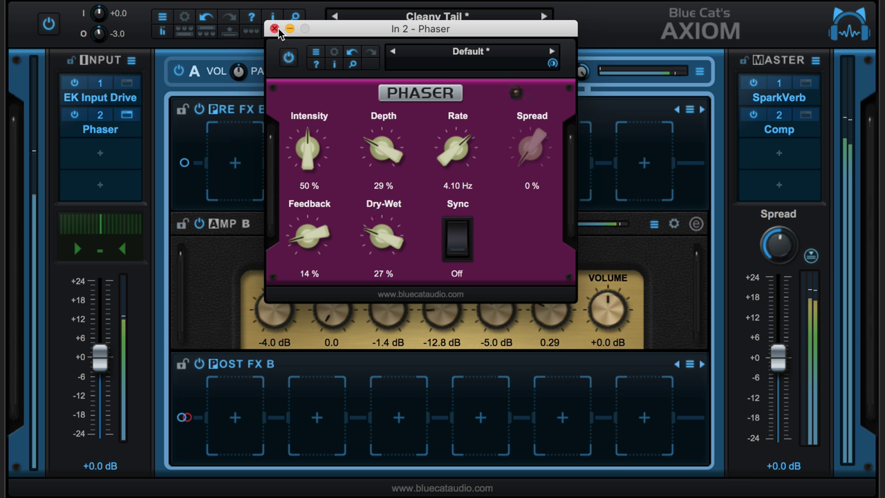
left_click(275, 29)
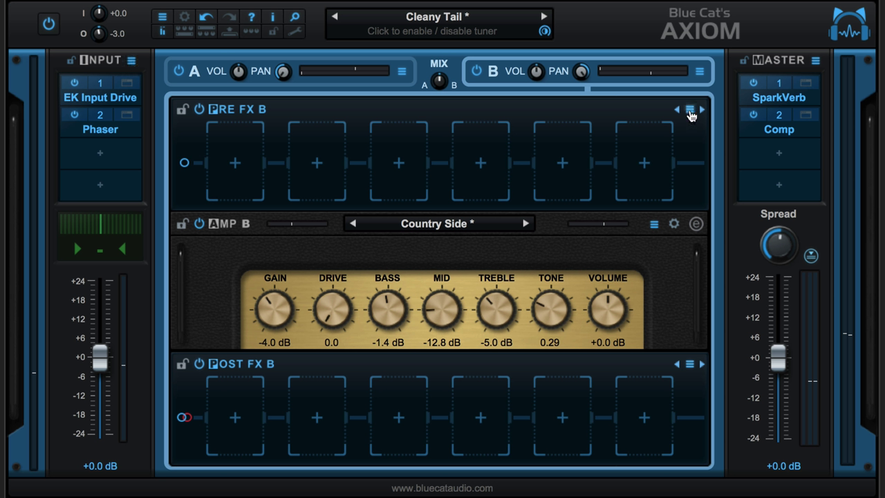
- Save the input strip via Save As as 'Input + Phaser' in the InputStrip folder
left_click(132, 65)
mouse_move(201, 63)
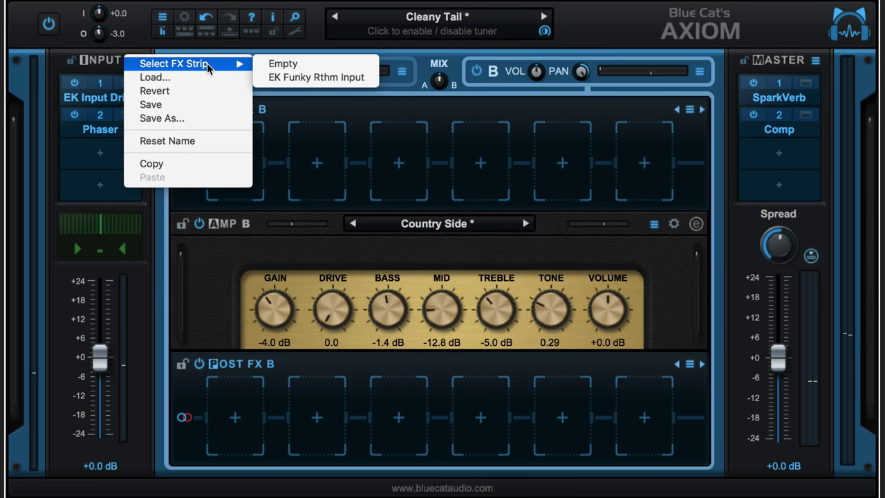
left_click(164, 118)
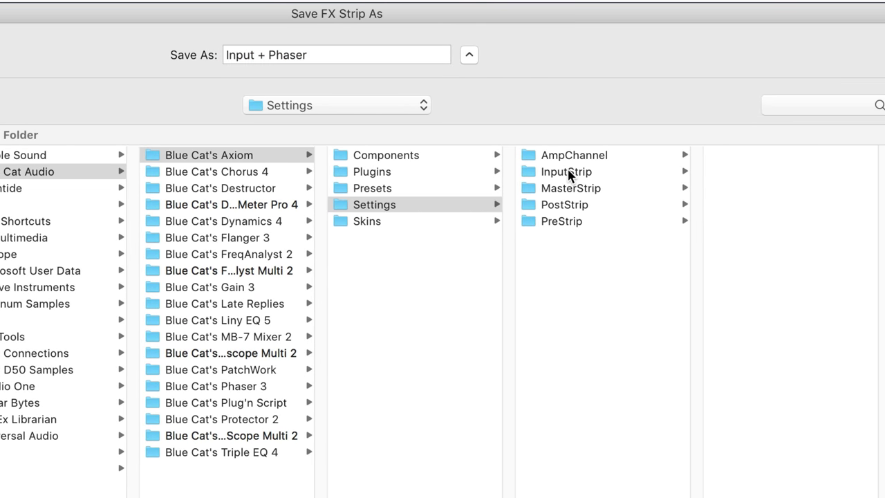
left_click(568, 174)
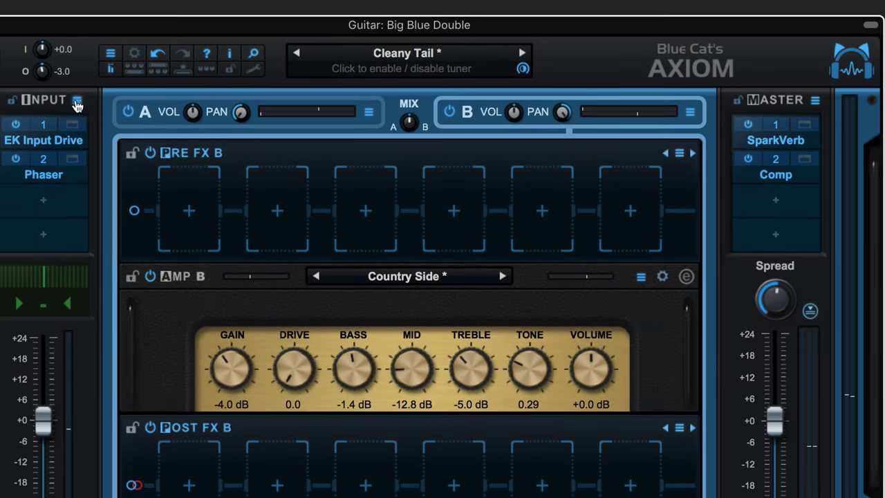
- Dismiss the input strip menu and power on both amp channels A and B
left_click(130, 62)
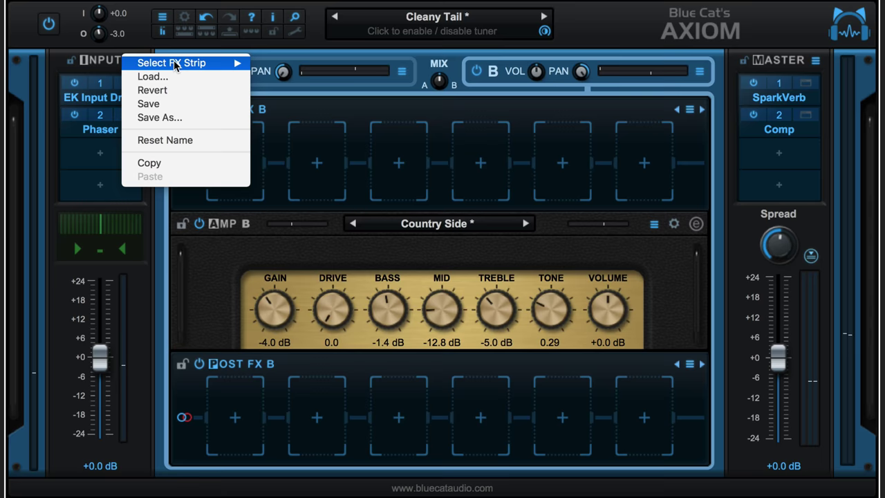
left_click(204, 52)
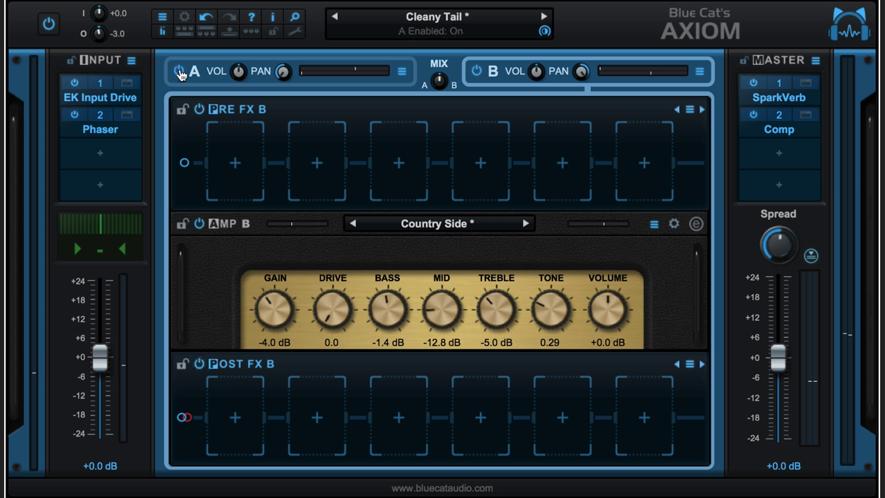
left_click(179, 74)
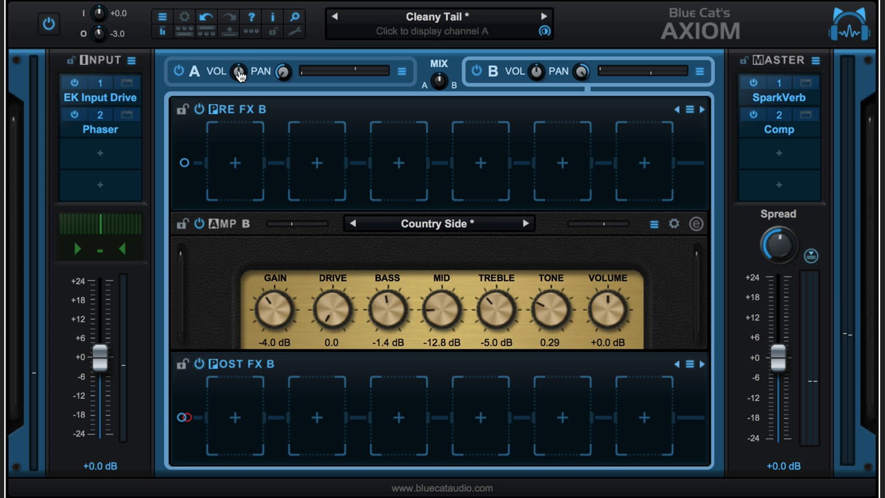
left_click(477, 72)
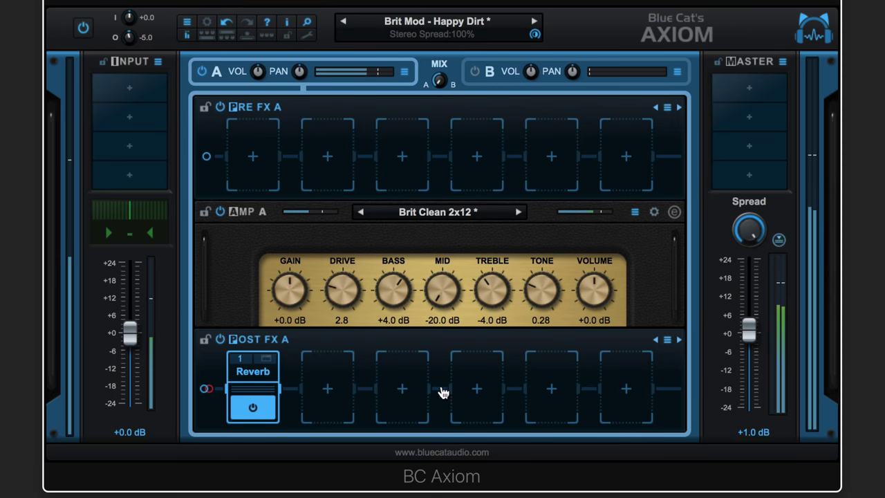
- Bypass the Reverb pedal and begin loading the R4 Audio Unit into Post FX A slot 2
left_click(254, 411)
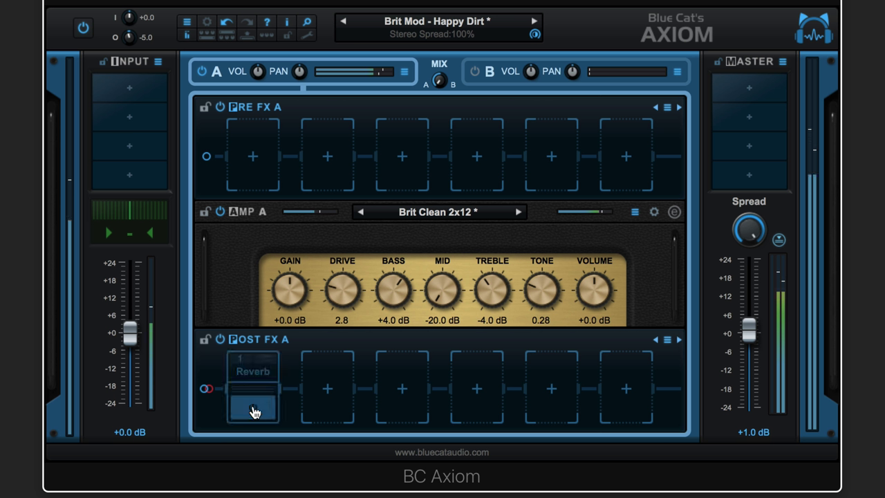
left_click(325, 389)
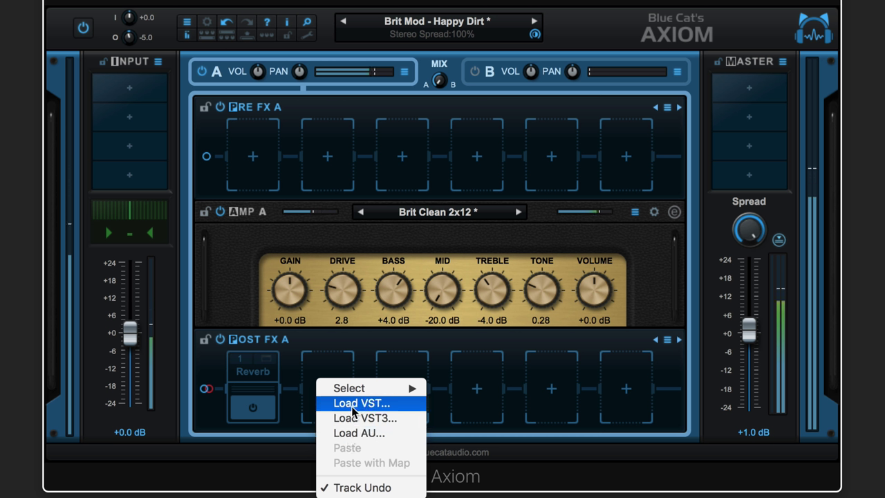
left_click(353, 432)
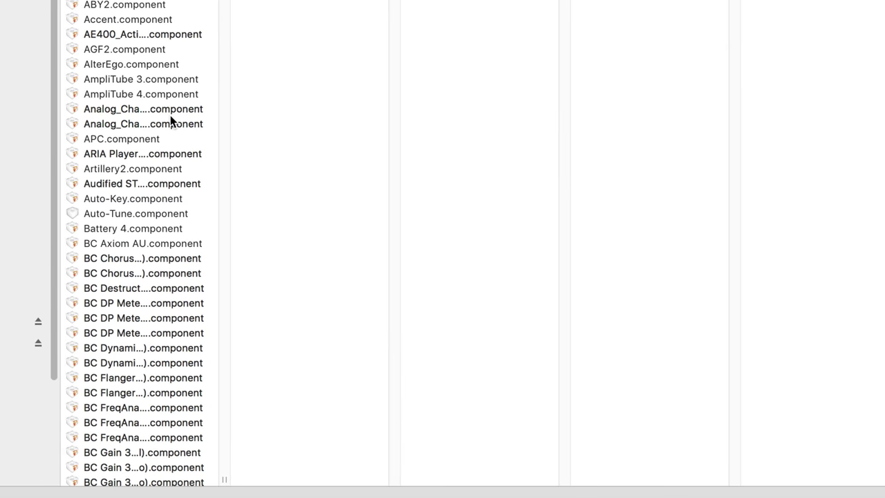
type("r4")
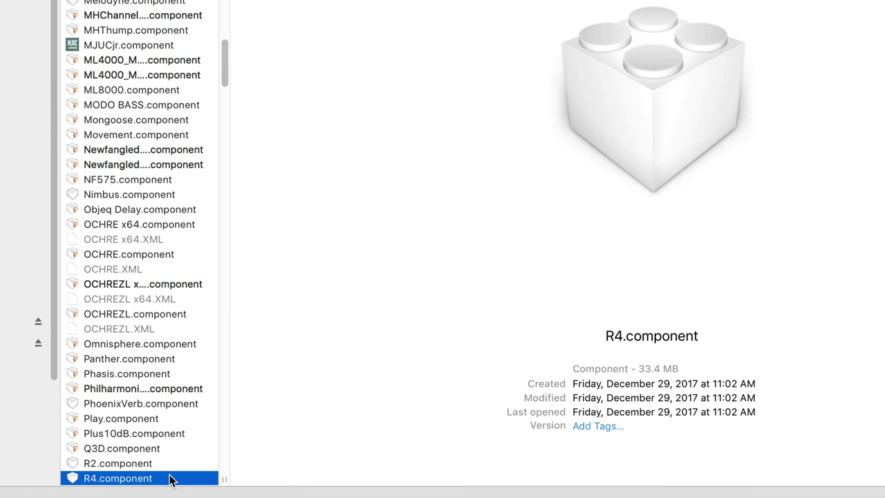
- Load the R4 reverb, choose its Rich Guitar Hall preset and set Mix to 30 %
key("Return")
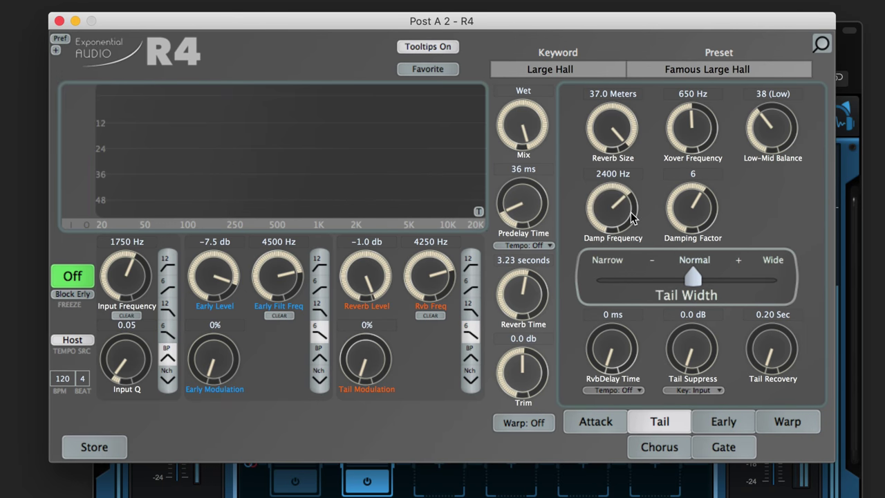
left_click_drag(522, 114, 522, 148)
left_click(705, 72)
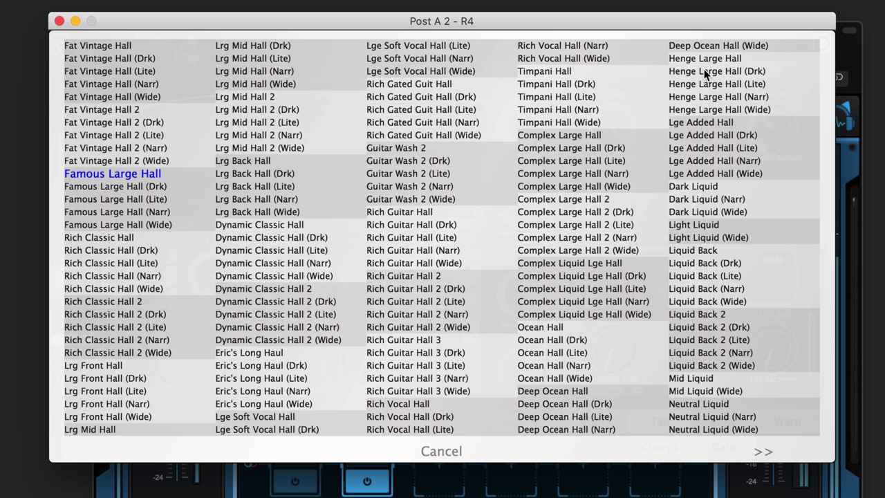
left_click(408, 214)
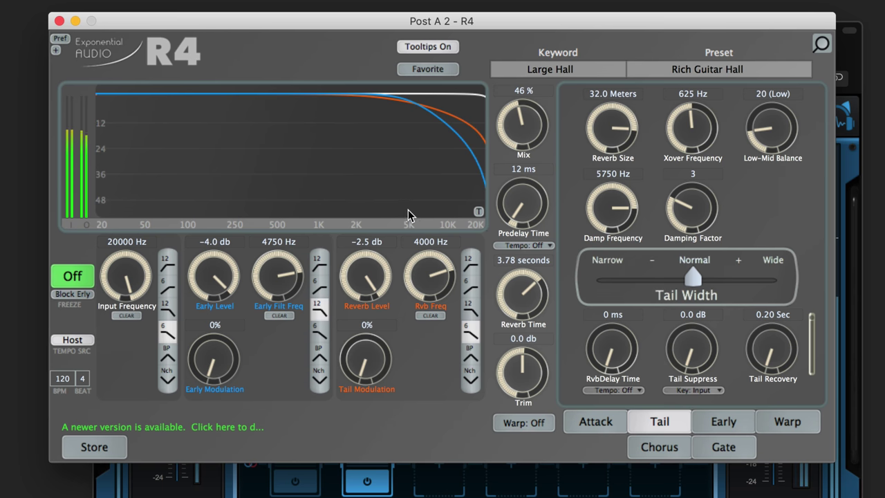
left_click_drag(540, 125, 516, 151)
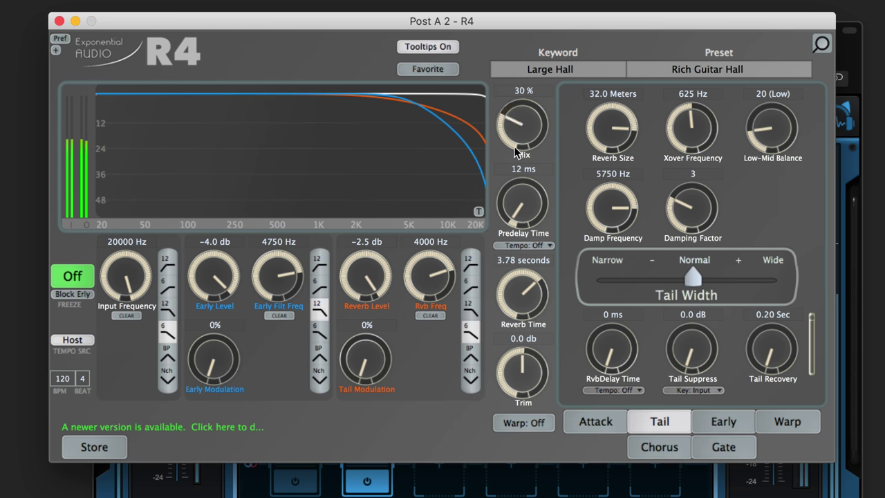
left_click(58, 21)
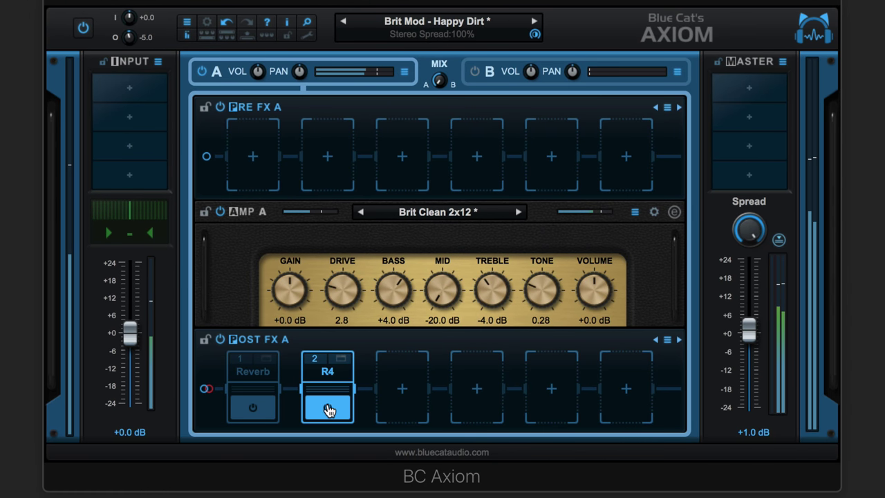
- Toggle the Reverb and R4 pedals so only the R4 reverb stays switched on
left_click(329, 408)
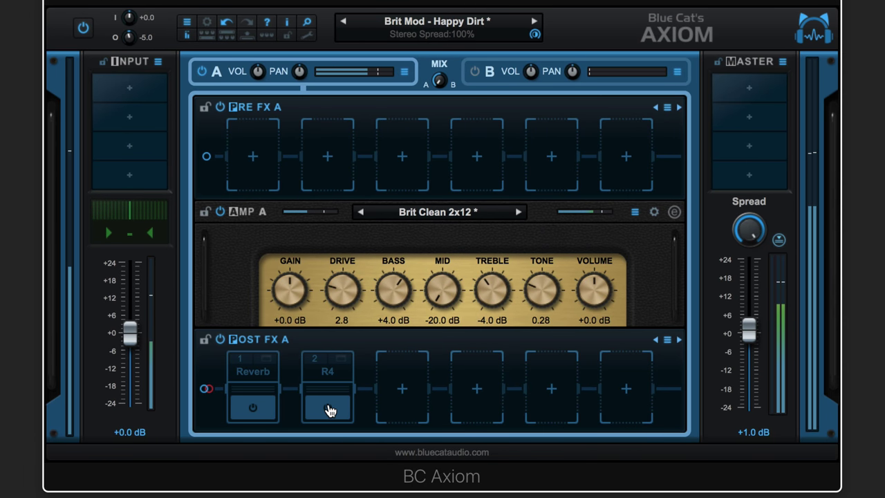
left_click(253, 410)
left_click(253, 410)
left_click(328, 410)
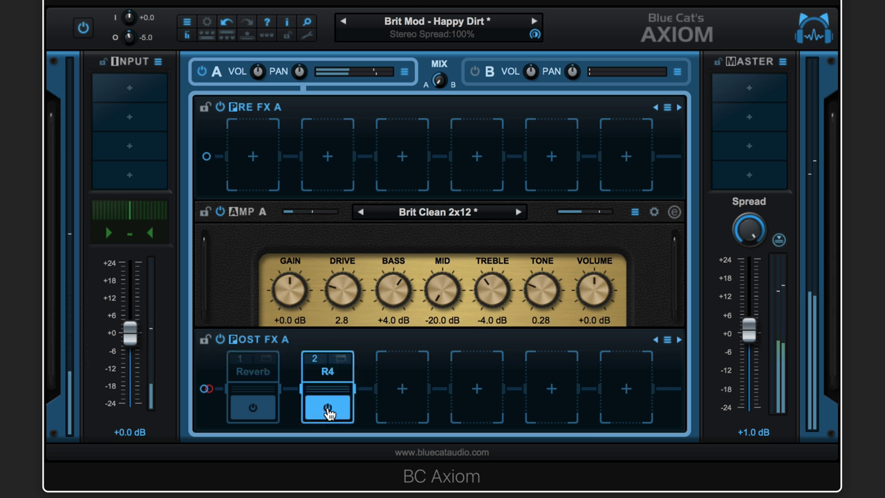
- Show the post-pedal controls and raise R4's DiffSize from Dry to 17 %
left_click(229, 34)
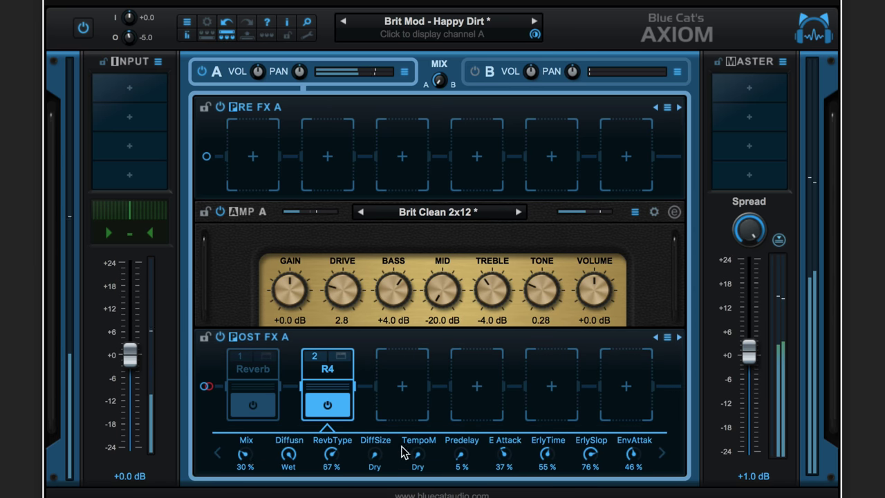
left_click_drag(375, 458, 377, 440)
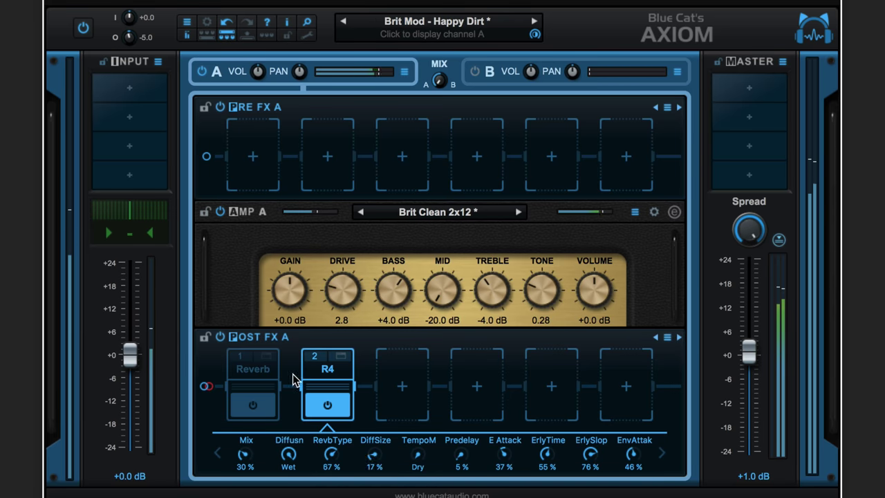
left_click(239, 360)
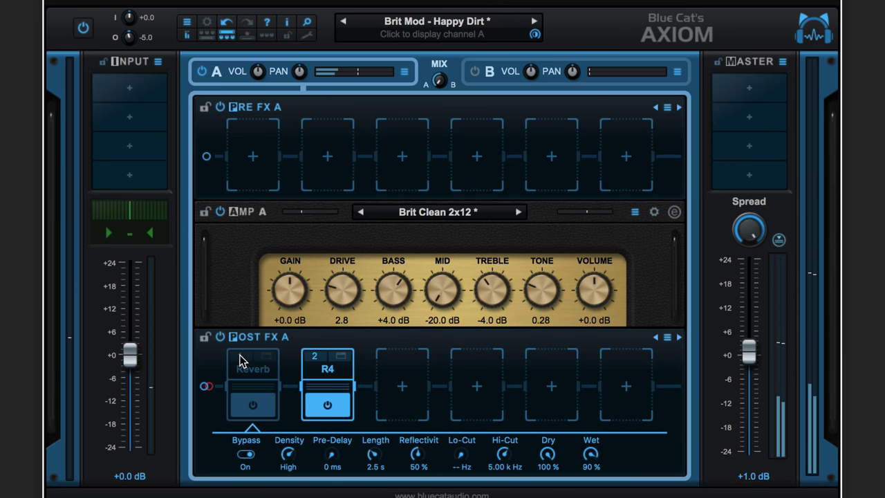
left_click(315, 371)
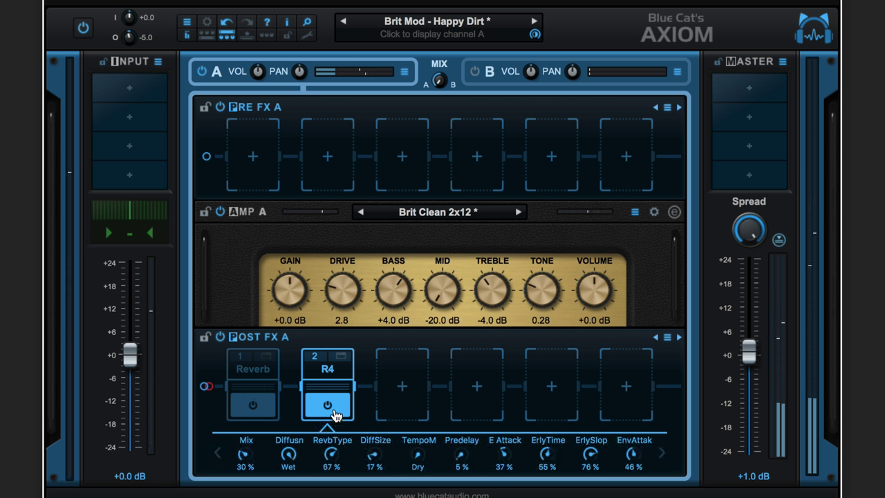
- Save the R4 pedal's settings as a preset named 'R4 Dirt'
right_click(328, 372)
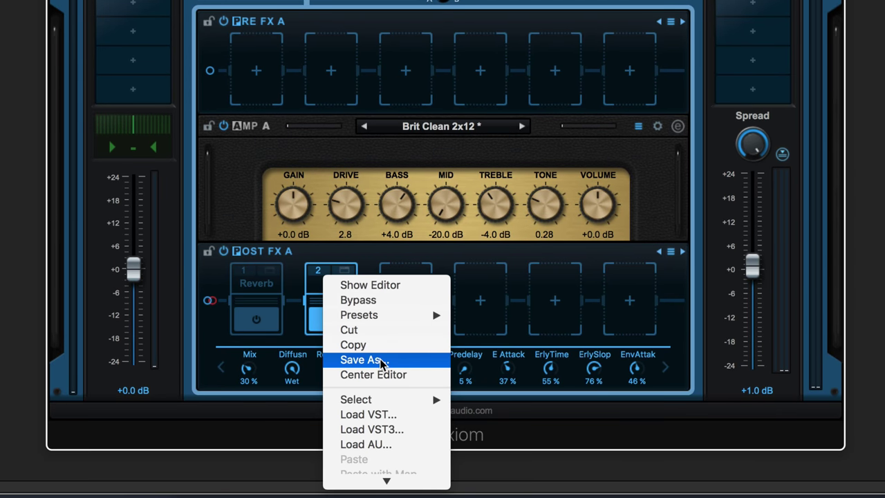
left_click(362, 359)
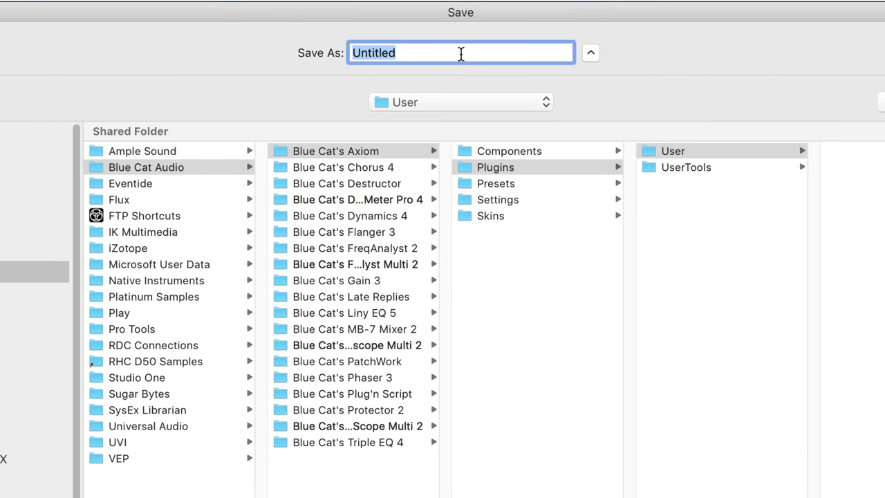
type("R4 Dirt")
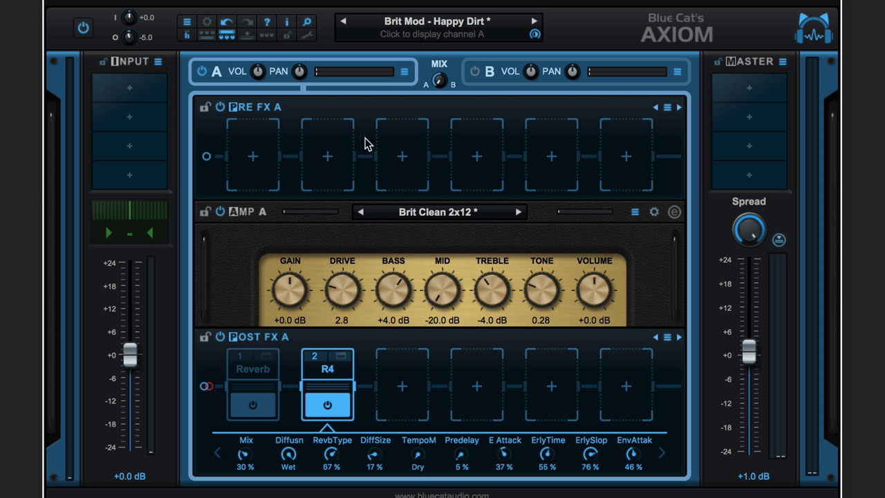
- Load R4 Gtr Wash into post-effects slot 3 and close its editor
left_click(403, 390)
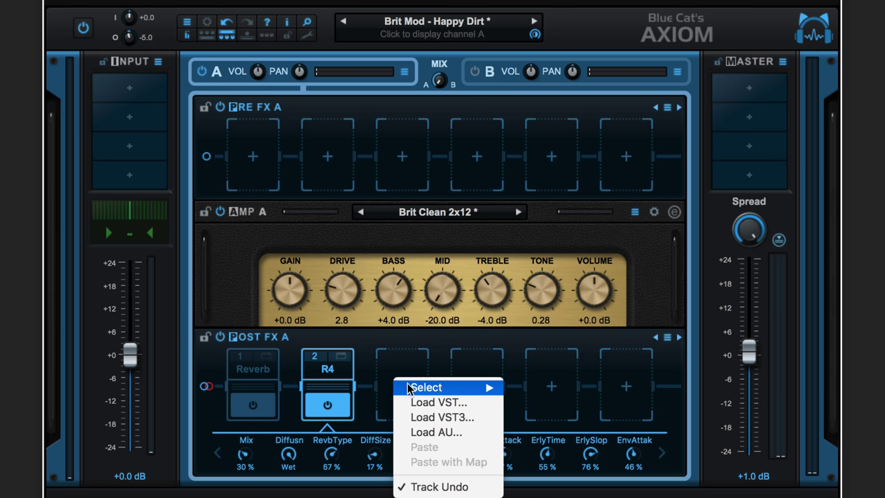
mouse_move(470, 392)
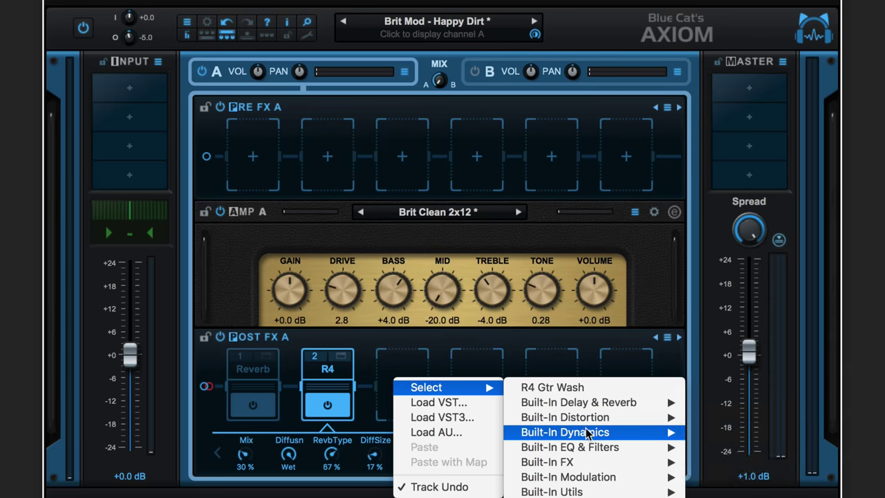
left_click(564, 392)
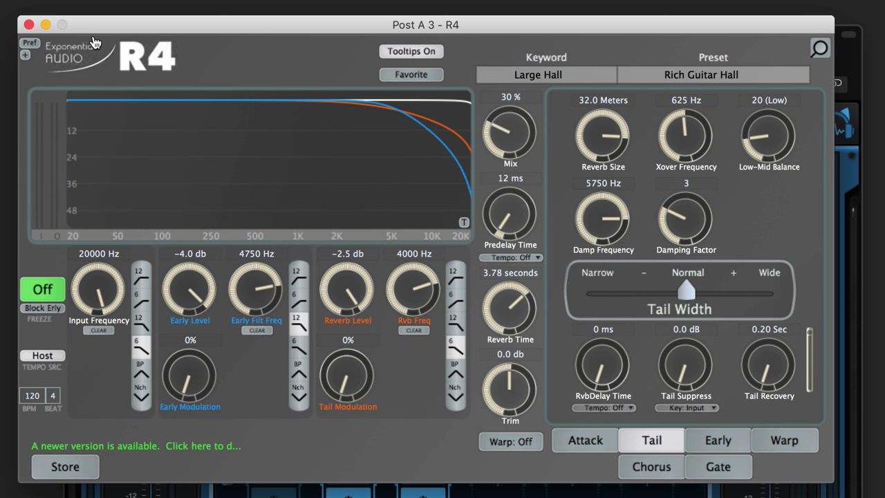
left_click(28, 25)
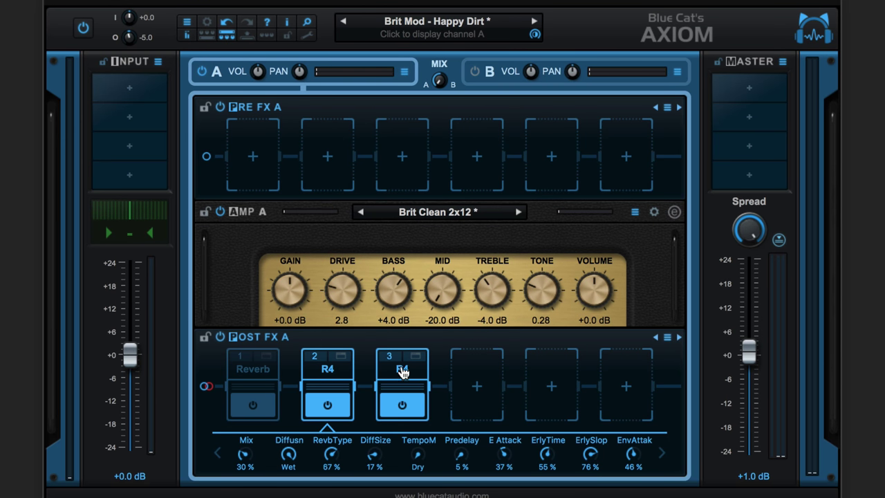
right_click(402, 372)
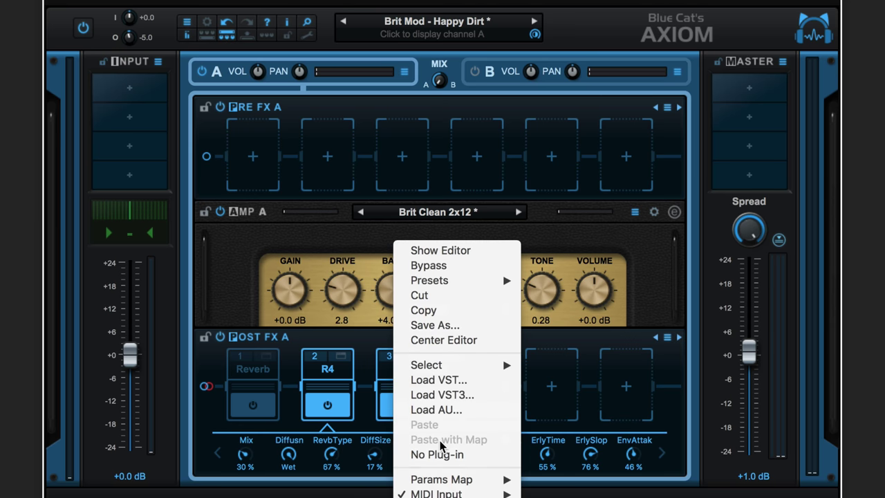
- Clear post slot 3 and paste a copy of the R4 pedal into the master effects
left_click(438, 454)
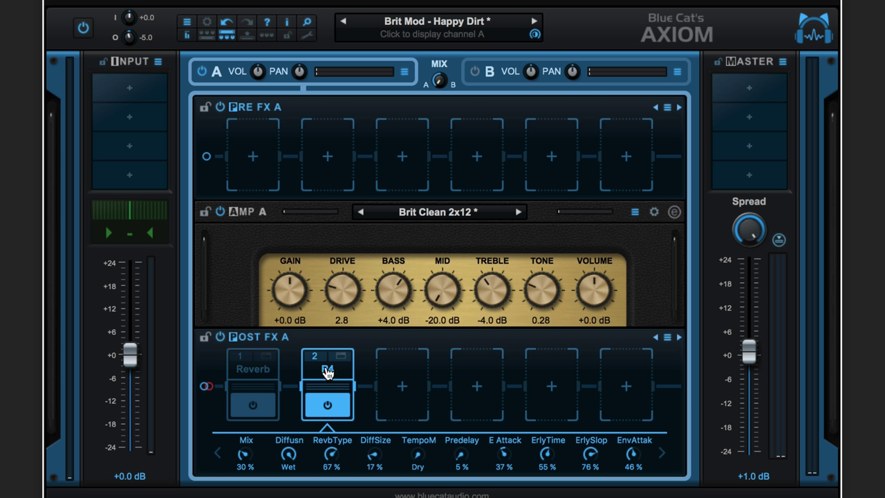
right_click(328, 373)
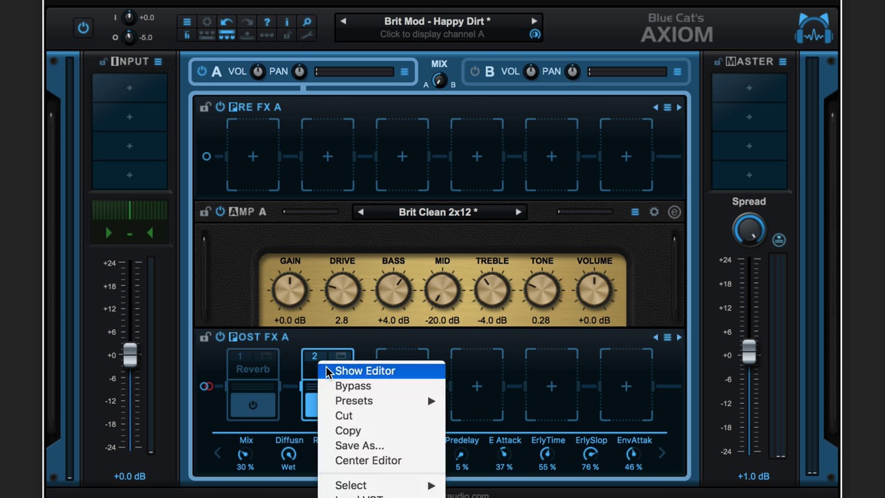
left_click(348, 430)
left_click(747, 122)
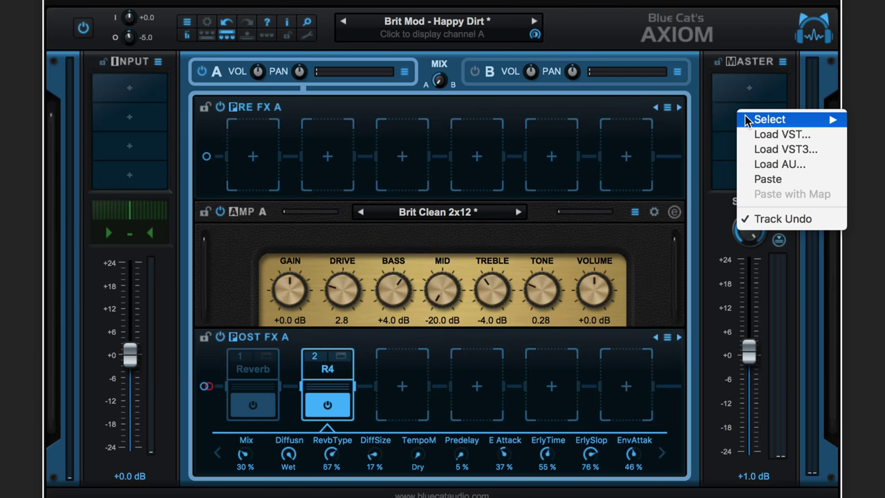
left_click(765, 179)
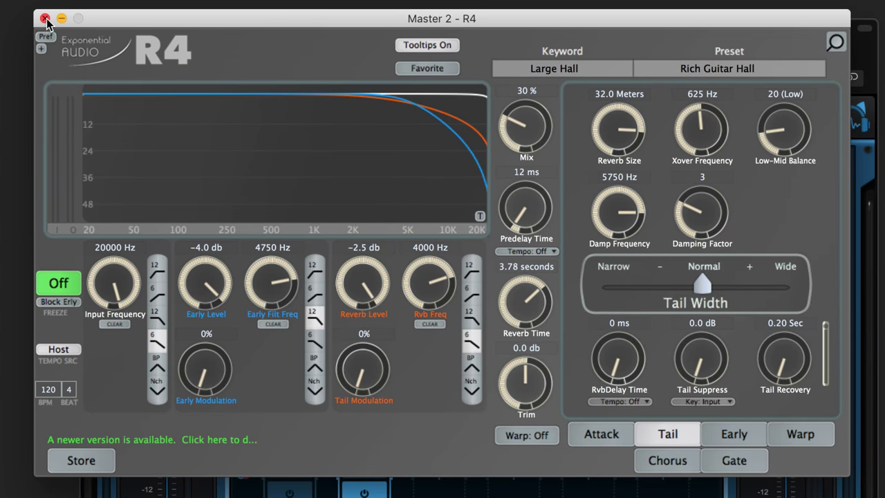
left_click(45, 18)
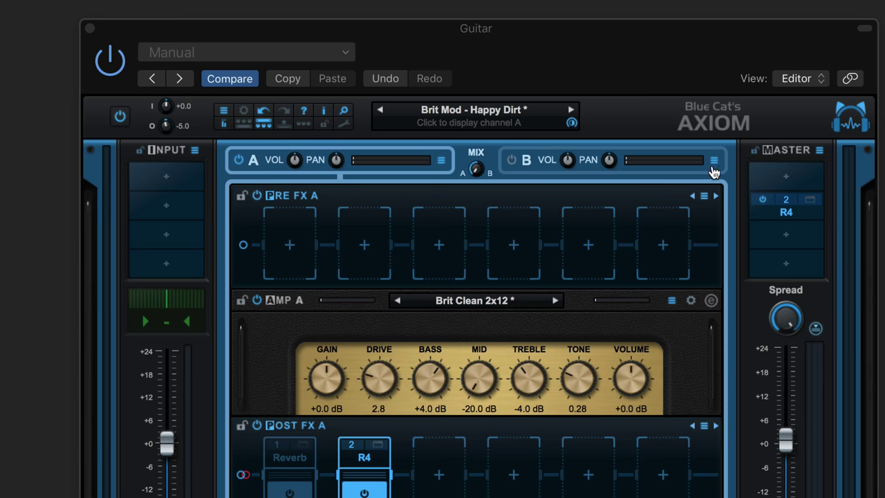
right_click(788, 215)
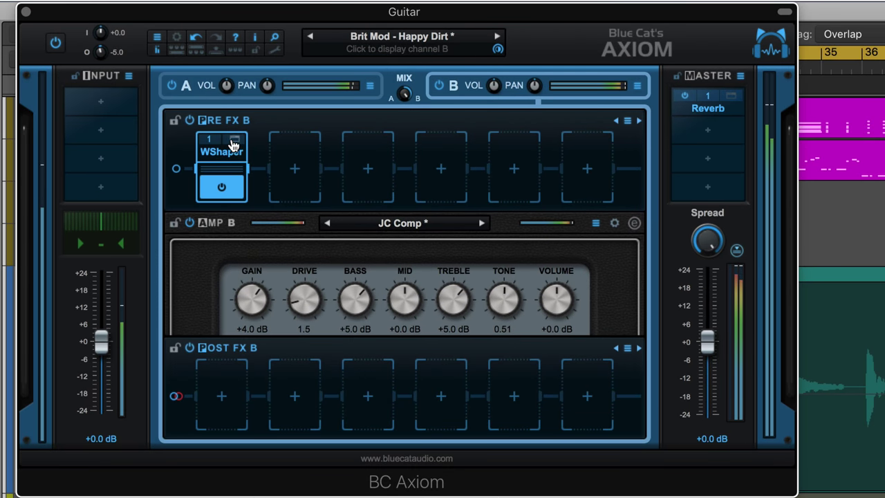
- Open the WShaper editor and turn Rectify up from 0 % to 73 %
left_click(235, 140)
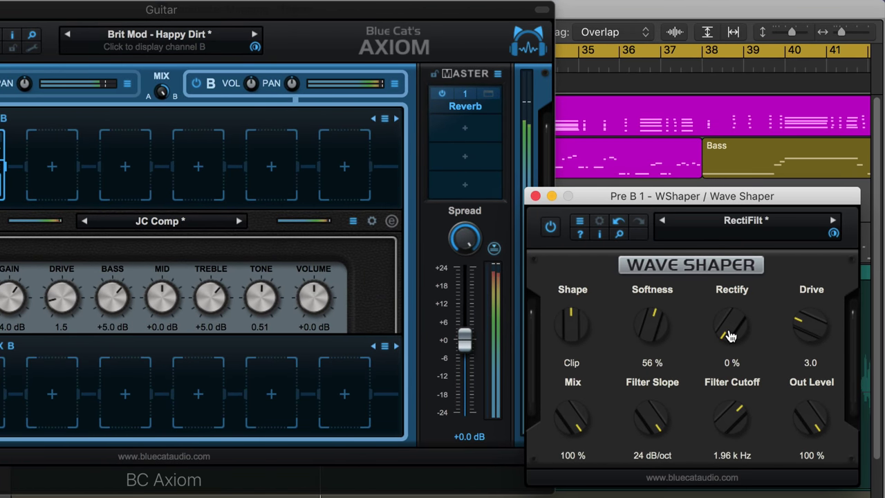
left_click_drag(729, 335, 687, 350)
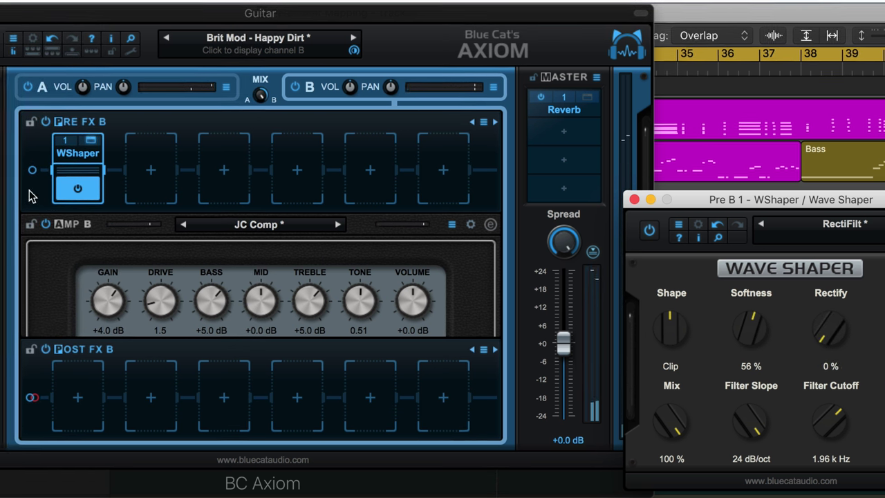
right_click(79, 158)
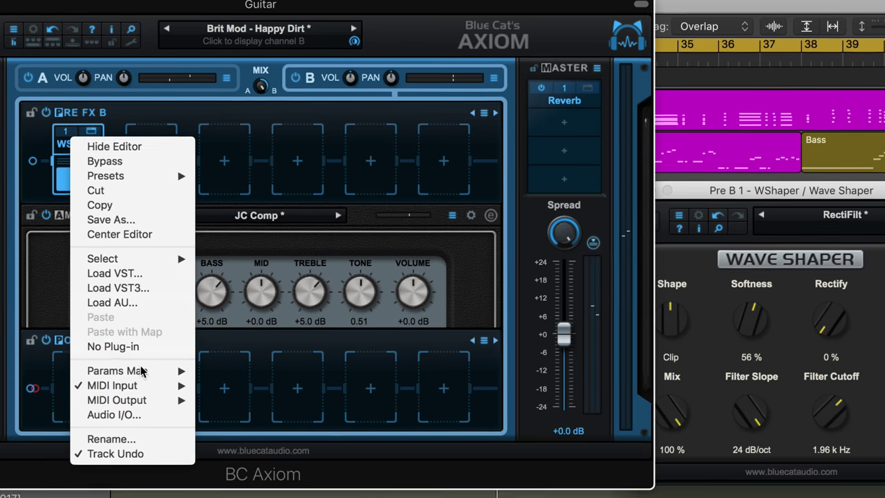
mouse_move(144, 379)
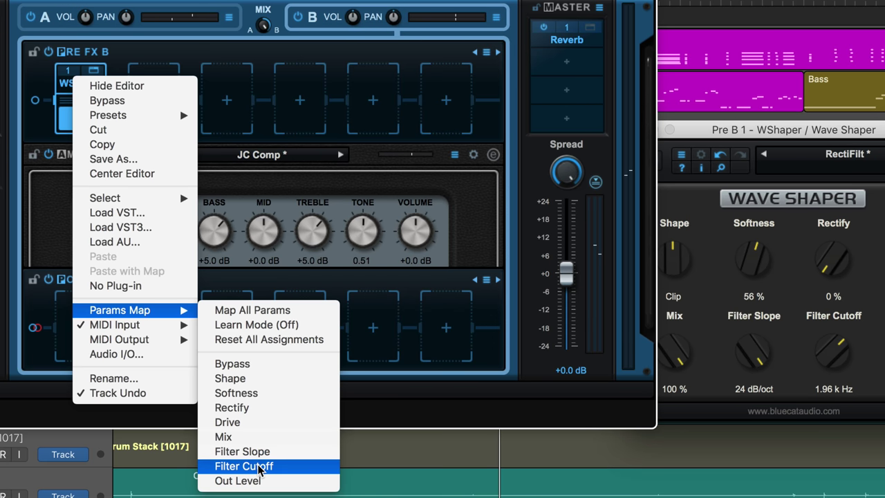
left_click(733, 387)
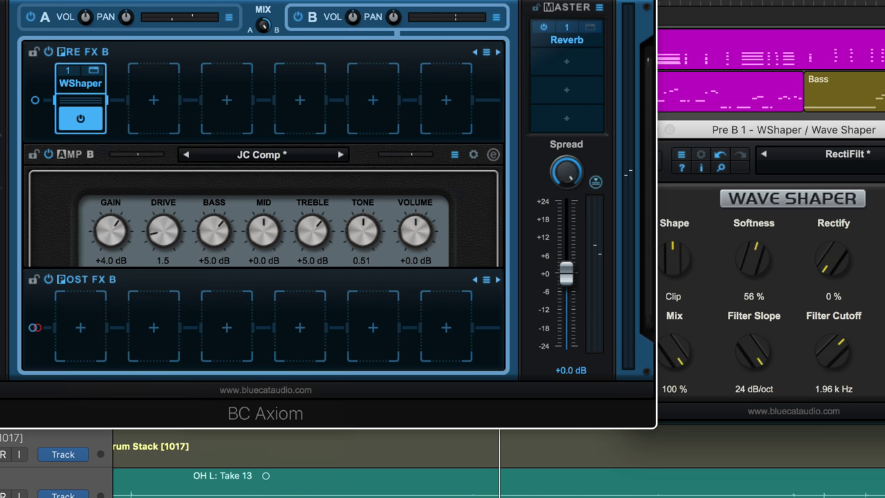
left_click_drag(325, 2, 271, 1)
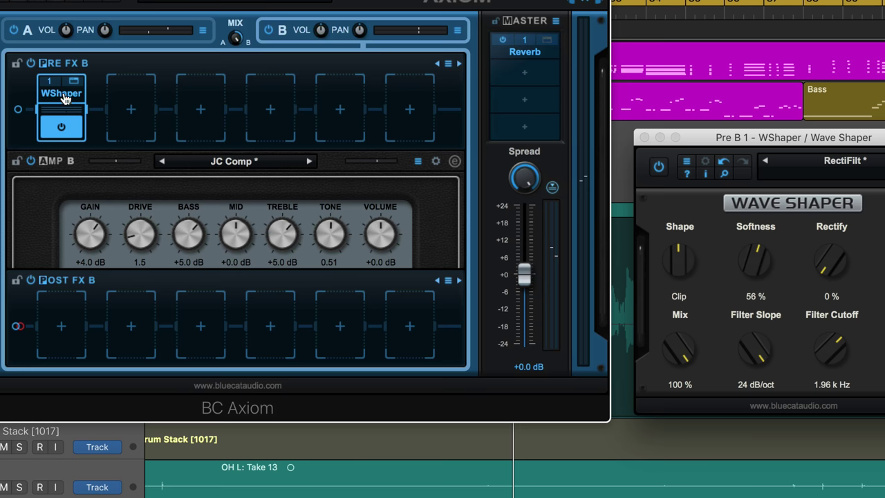
- Map WShaper's Rectify parameter for host control and confirm it sits on Control 01
right_click(64, 98)
mouse_move(111, 310)
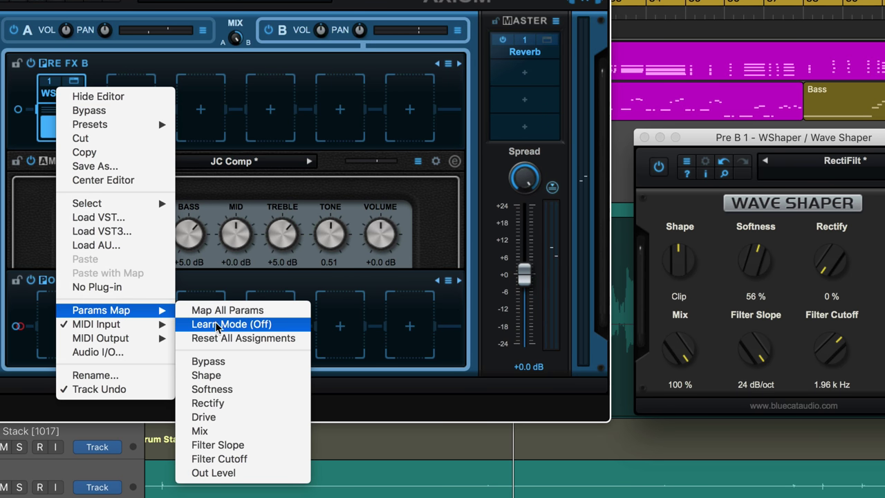
left_click(208, 403)
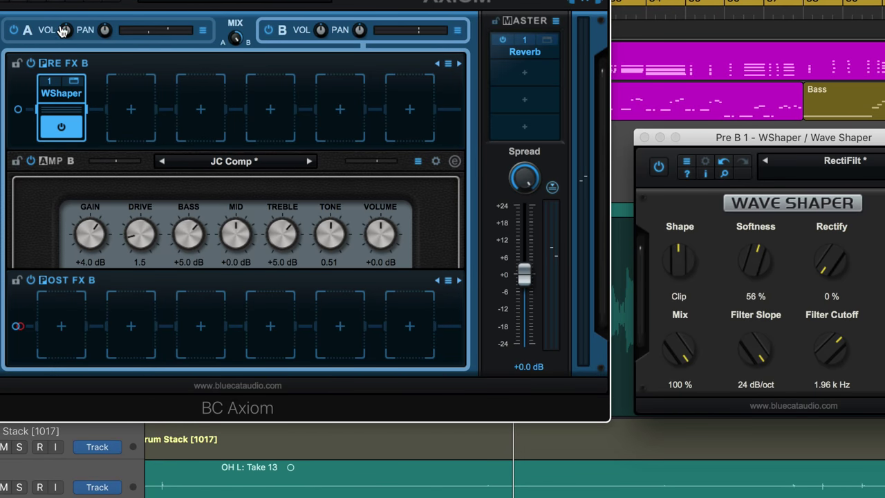
right_click(64, 99)
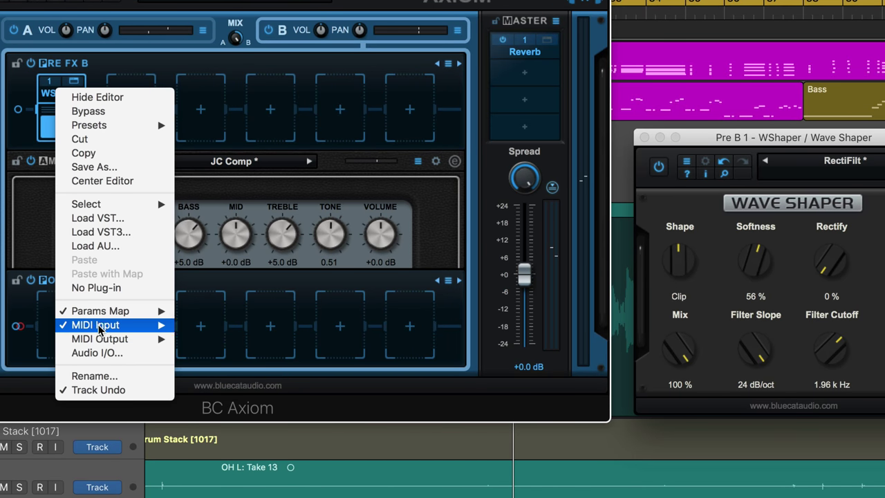
mouse_move(100, 315)
left_click(207, 403)
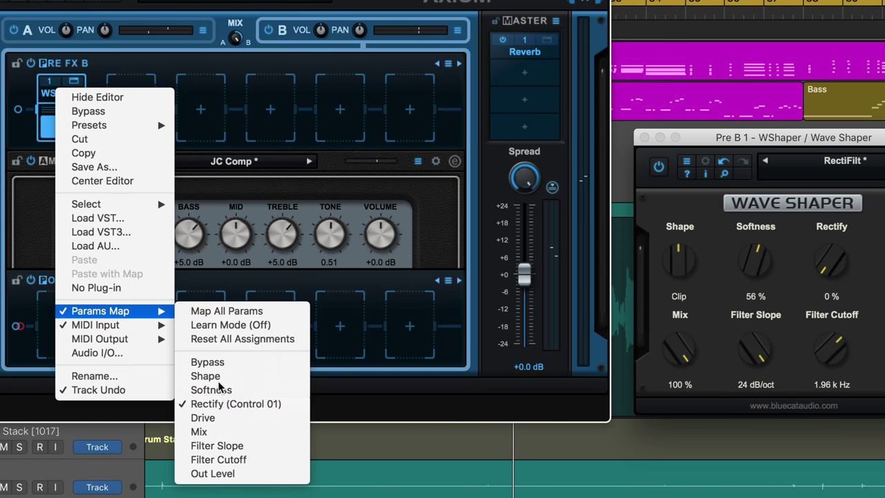
right_click(62, 100)
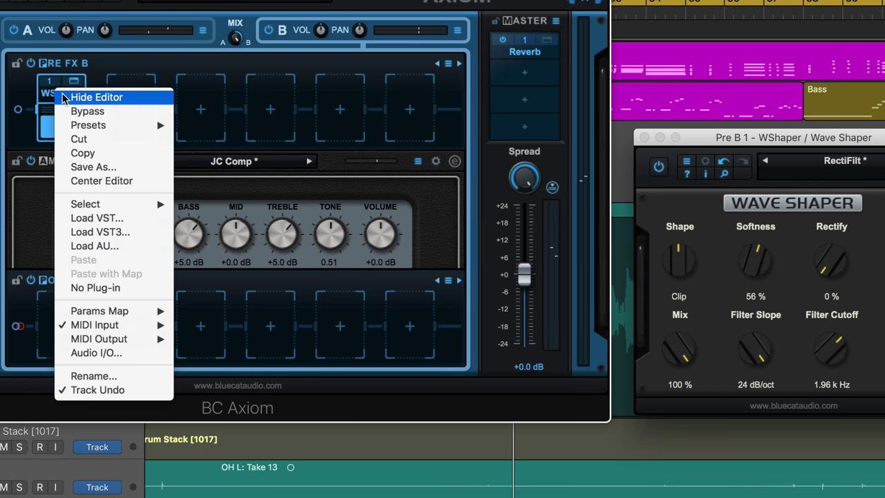
- Turn on learn mode and teach Rectify and Filter Cutoff (lowered to 1.48 kHz)
mouse_move(114, 312)
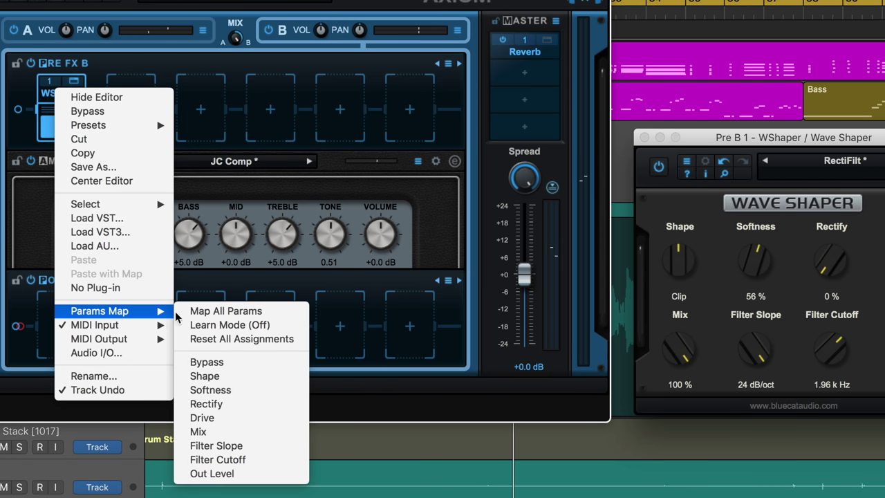
left_click(220, 327)
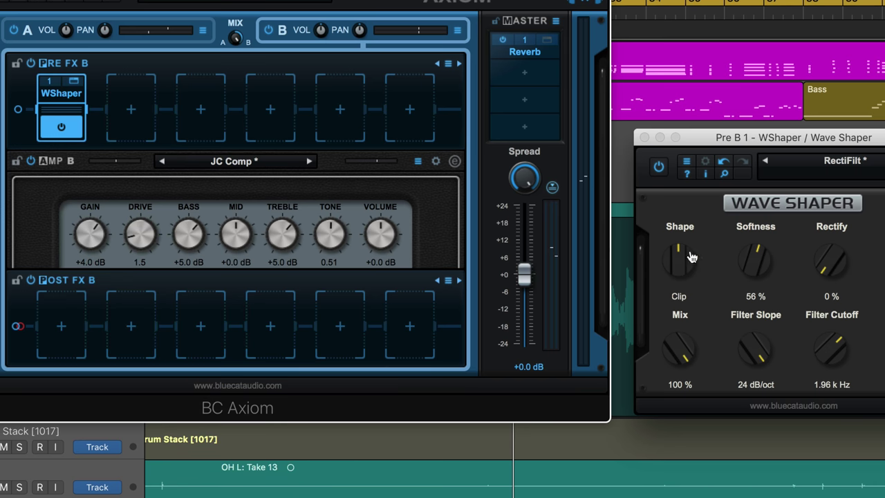
mouse_move(838, 262)
left_mouse_down()
mouse_move(835, 252)
mouse_move(832, 264)
left_mouse_up()
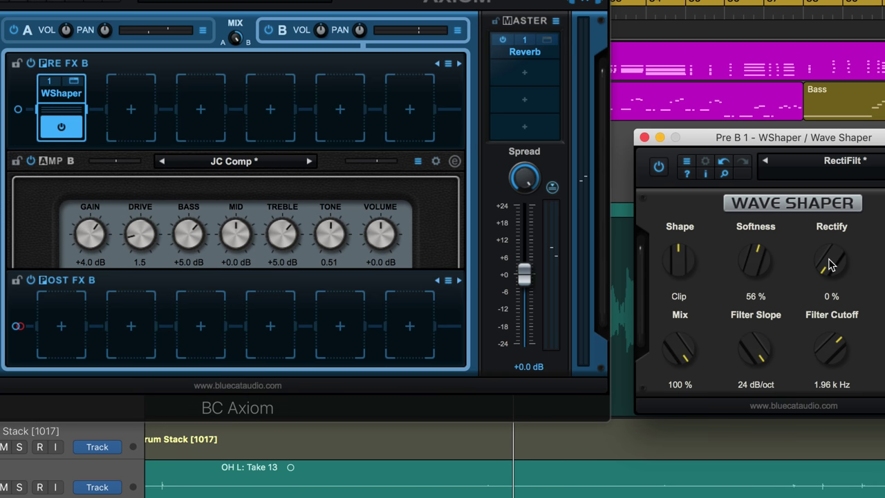
left_click_drag(833, 347, 829, 356)
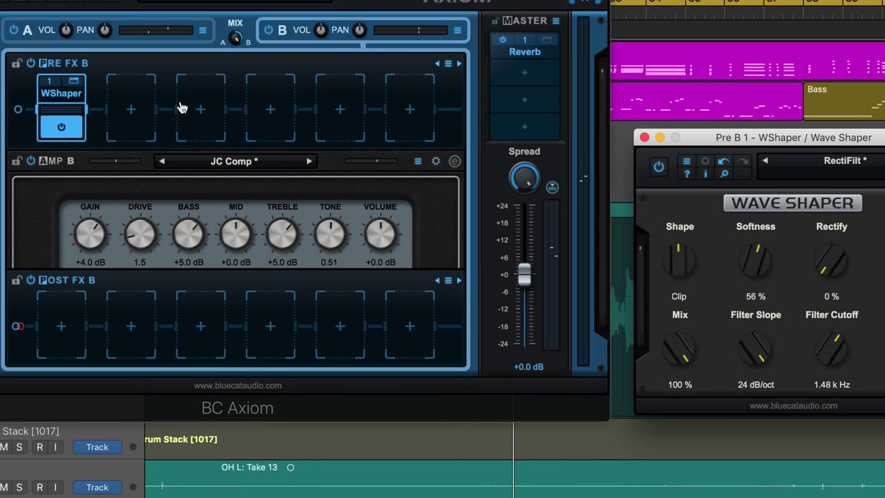
- Switch WShaper's parameter learn mode back off from the Params Map menu
left_click(65, 108)
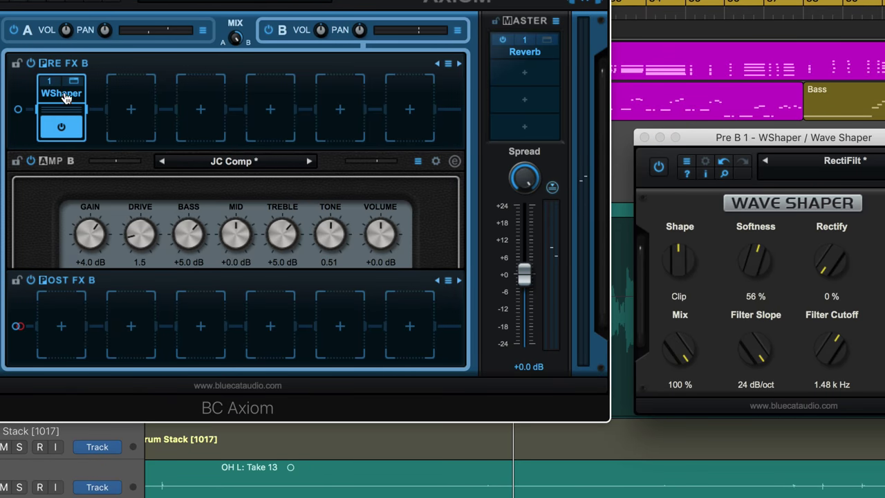
right_click(66, 96)
mouse_move(129, 315)
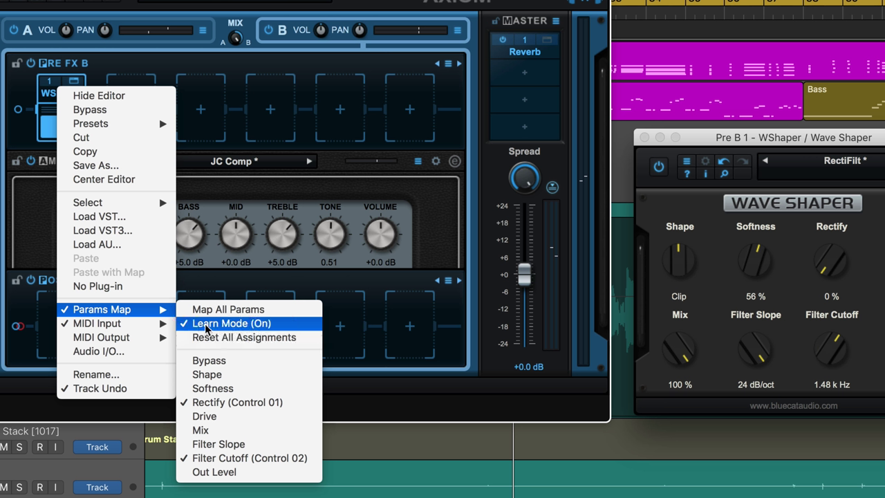
left_click(222, 323)
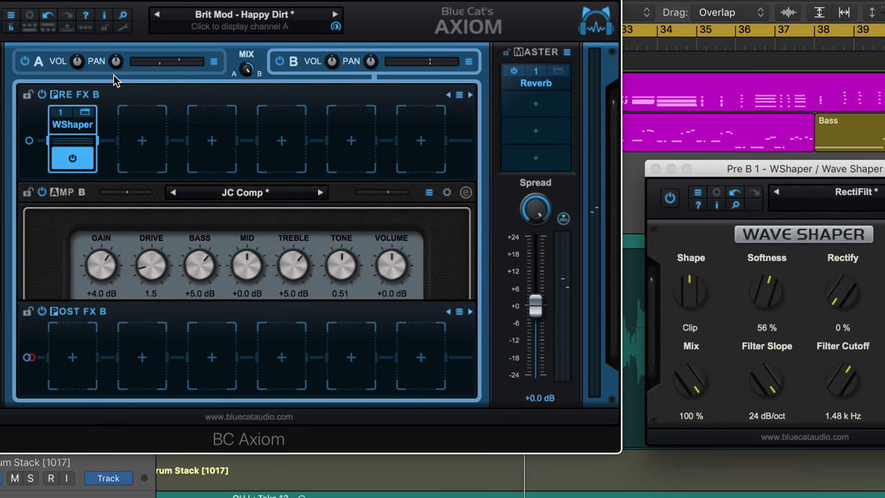
- Show the assigned controls and sweep them, leaving Rectify 13 % and Filter Cutoff 1.43 kHz
left_click(89, 31)
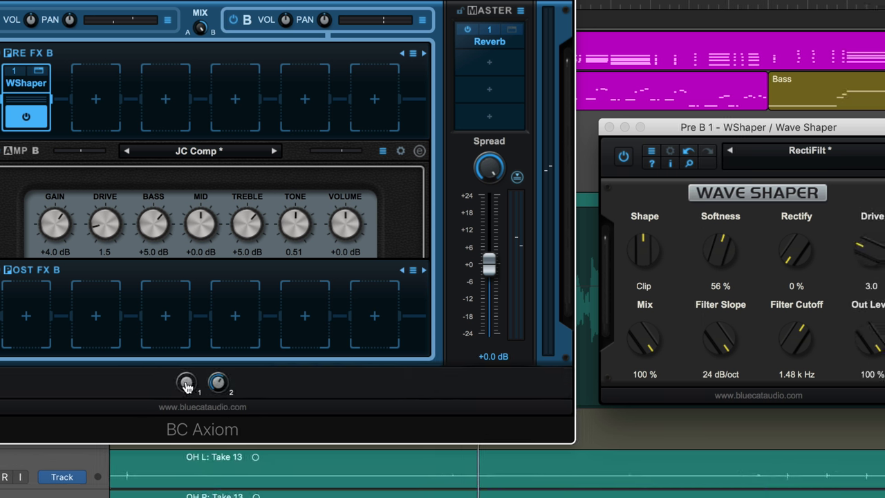
left_click_drag(186, 385, 156, 375)
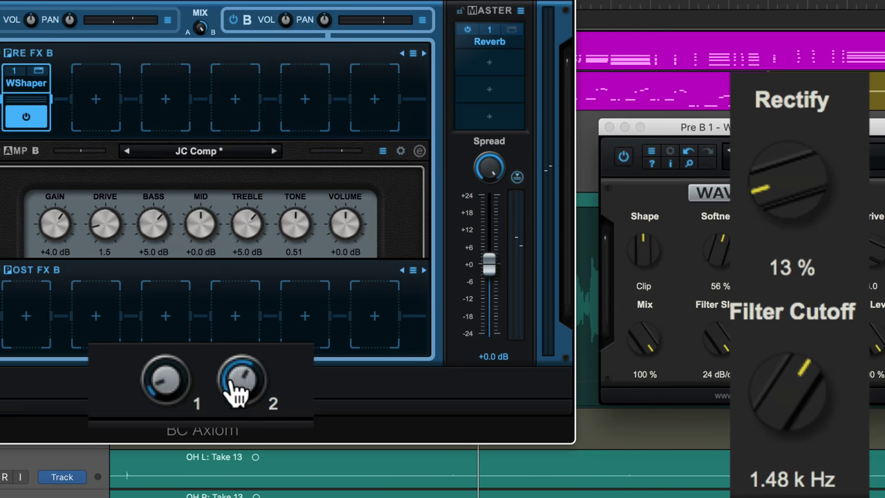
mouse_move(236, 393)
left_mouse_down()
mouse_move(235, 410)
mouse_move(242, 379)
left_mouse_up()
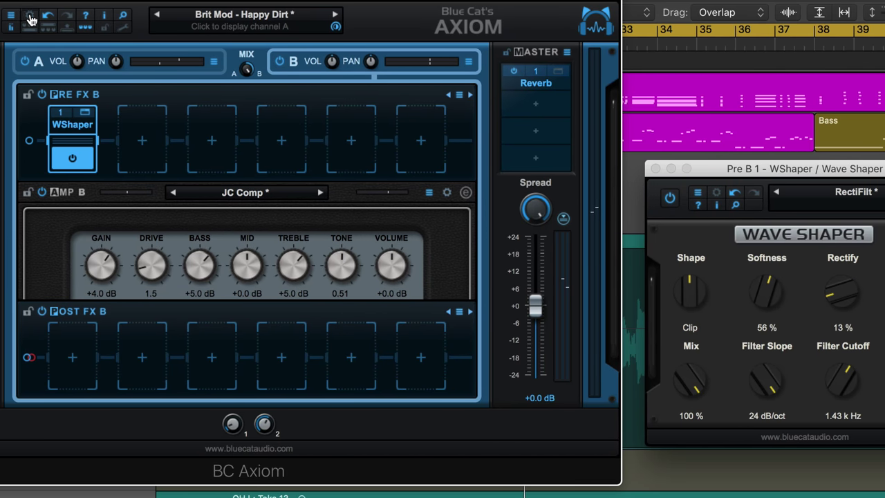
- Open and dismiss control 1's settings, then leave the assigned controls row hidden
right_click(232, 440)
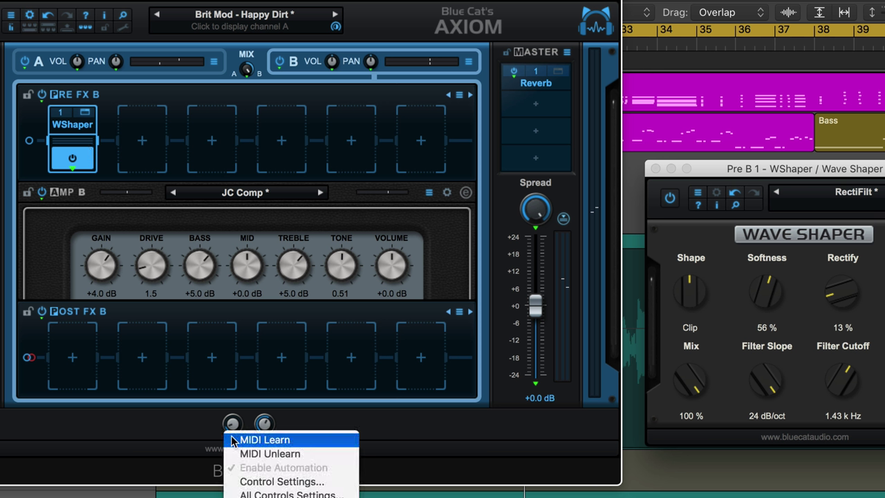
left_click(179, 423)
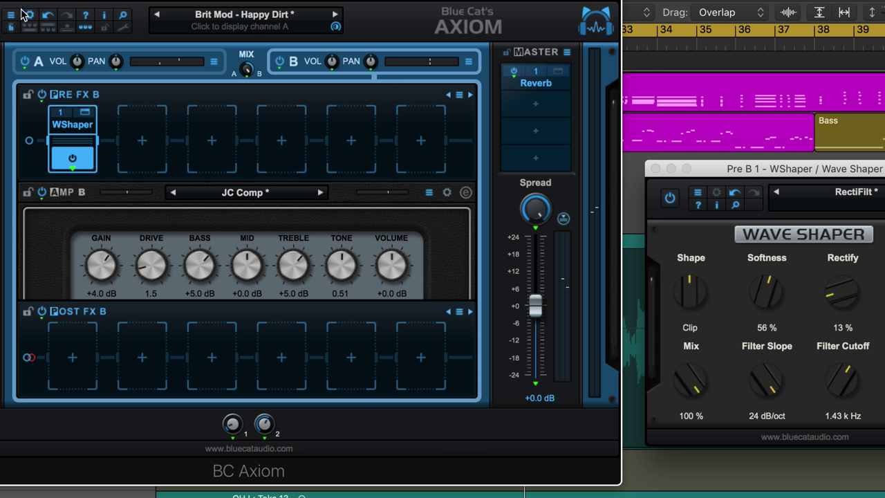
left_click(88, 32)
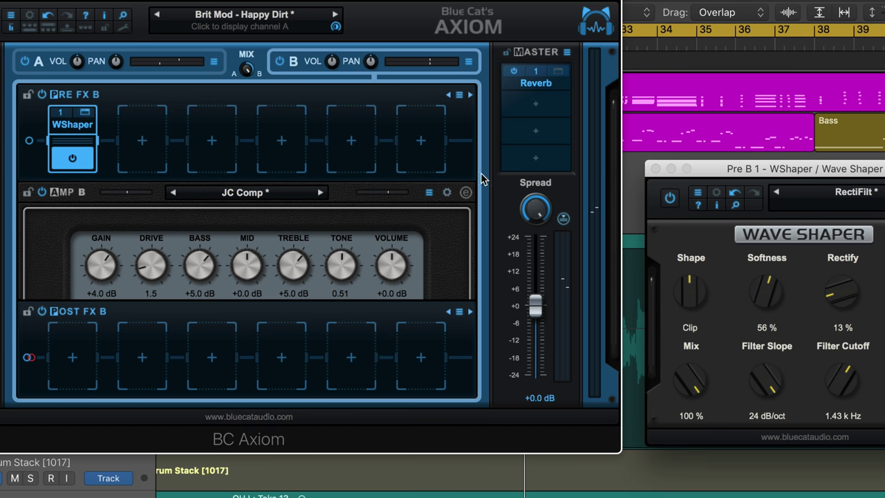
left_click(88, 32)
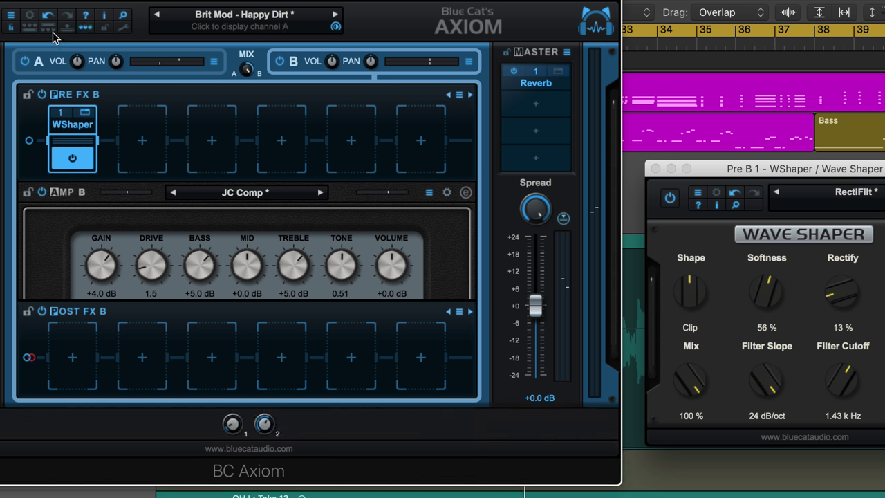
left_click(88, 33)
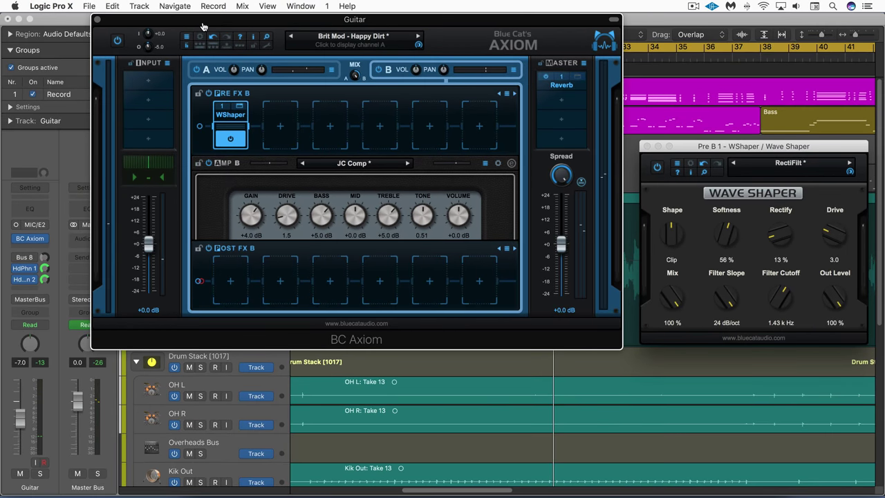
- Move the Axiom window aside and display 1 BC Axiom > Control 01 automation on Guitar
left_click_drag(226, 25, 501, 374)
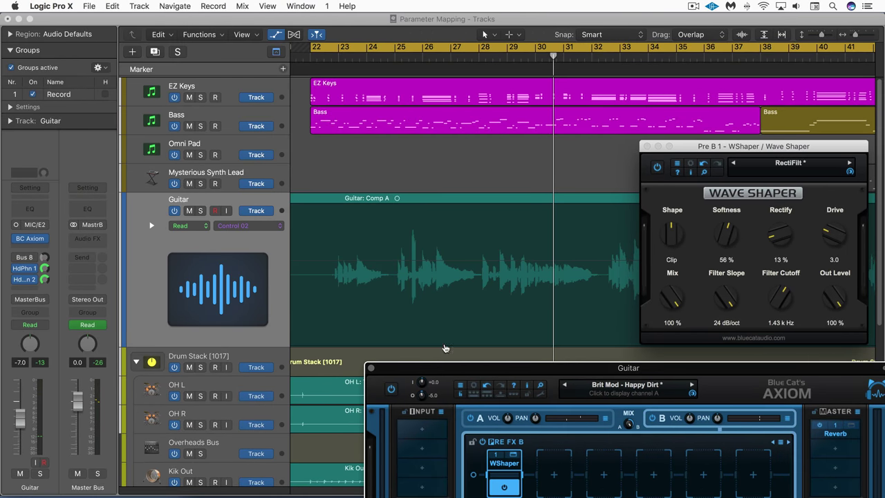
left_click(238, 227)
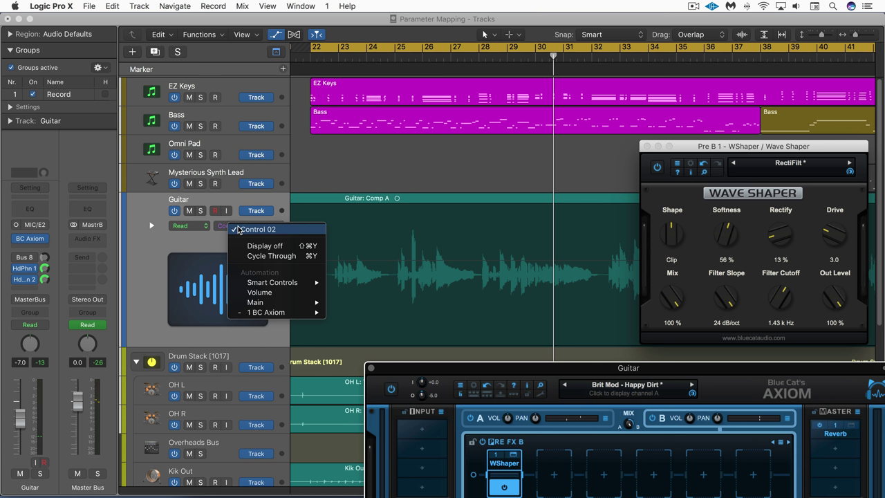
mouse_move(276, 313)
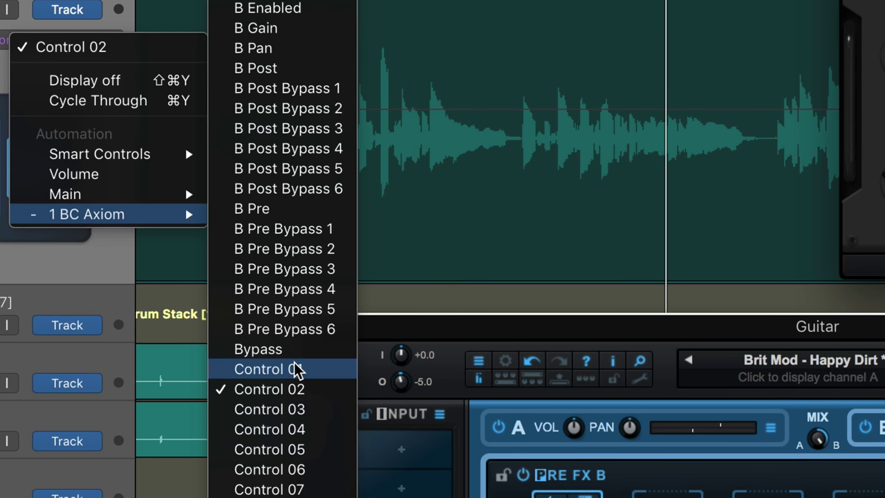
left_click(296, 369)
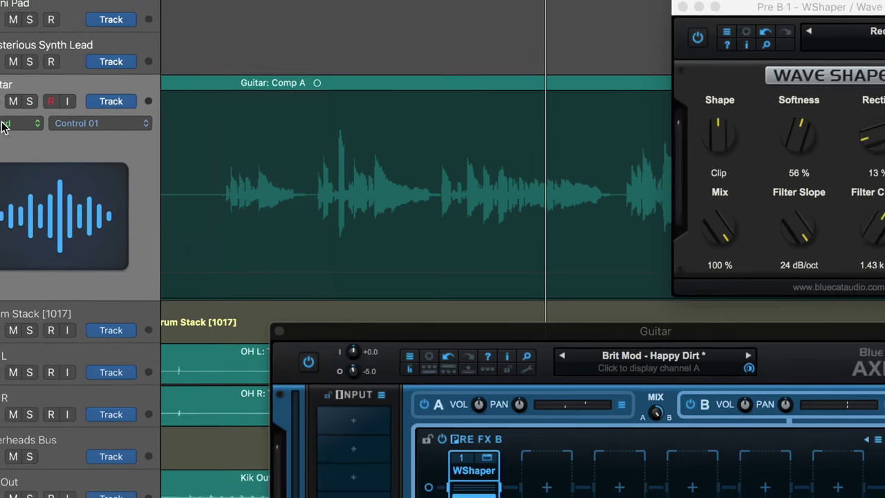
- Set the Guitar track's automation to Touch mode and start playback
left_click(0, 39)
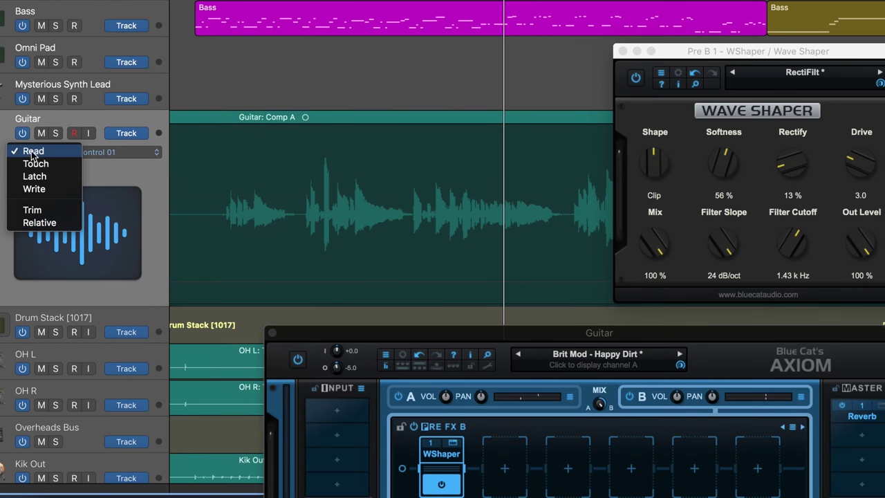
left_click(36, 166)
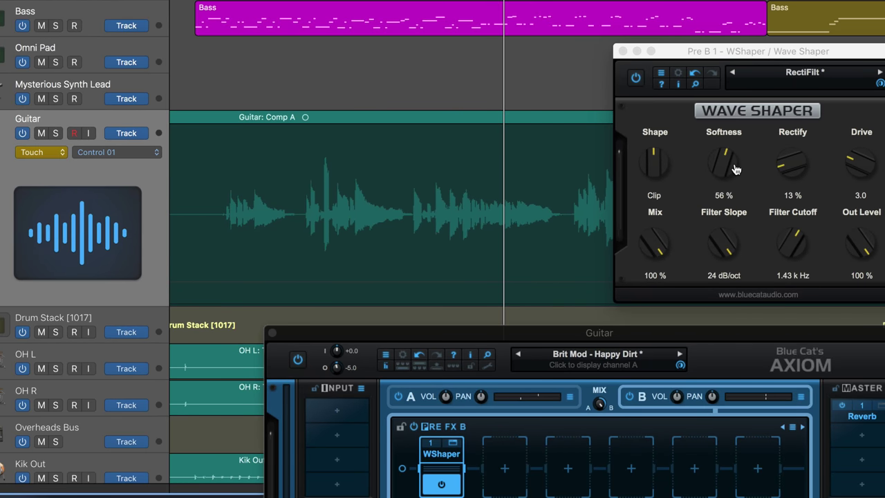
left_click(792, 169)
key("space")
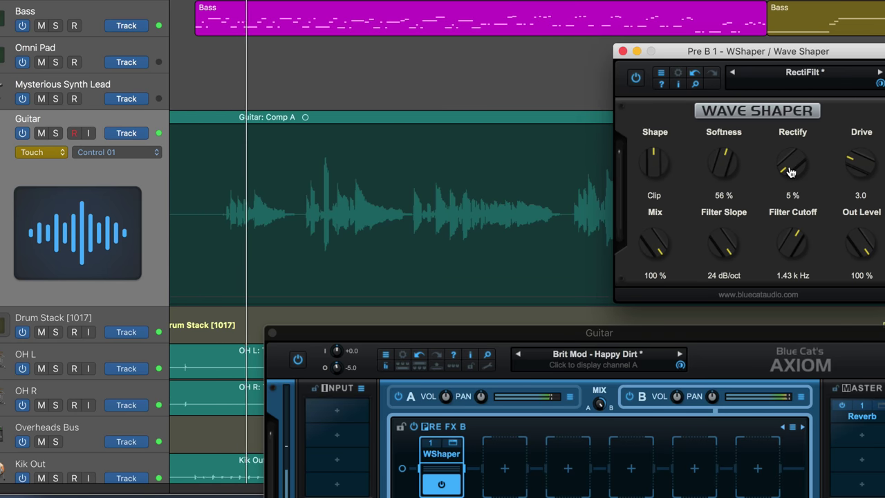
- Touch-record three Rectify peaks (45 %, 57 %, 55 %) during playback
mouse_move(791, 171)
left_mouse_down()
mouse_move(785, 122)
mouse_move(762, 177)
left_mouse_up()
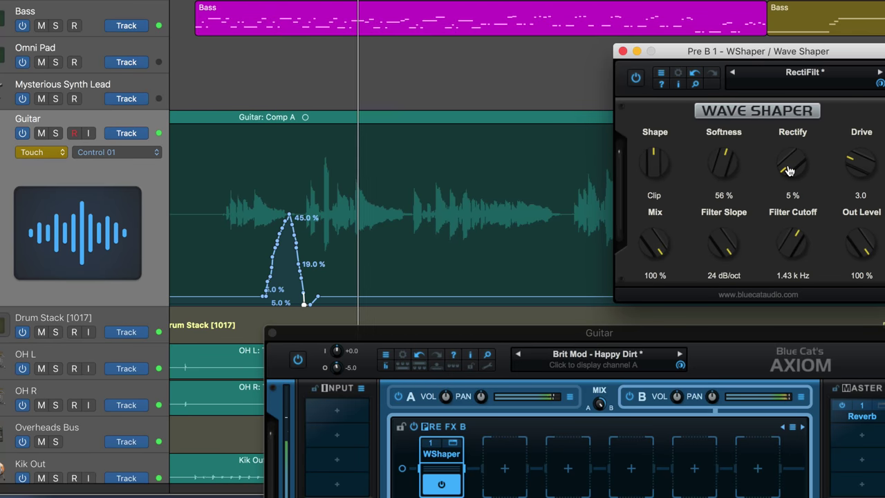
mouse_move(788, 171)
left_mouse_down()
mouse_move(779, 113)
mouse_move(754, 186)
left_mouse_up()
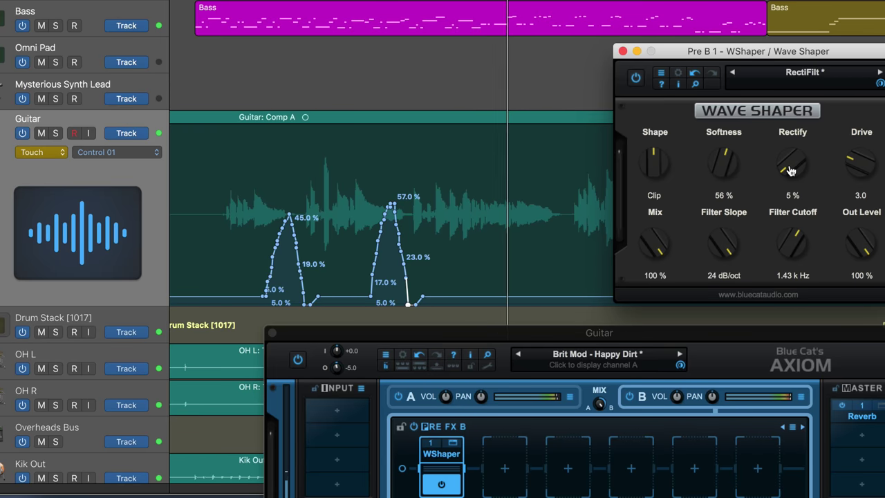
mouse_move(789, 167)
left_mouse_down()
mouse_move(781, 116)
mouse_move(764, 134)
mouse_move(751, 179)
left_mouse_up()
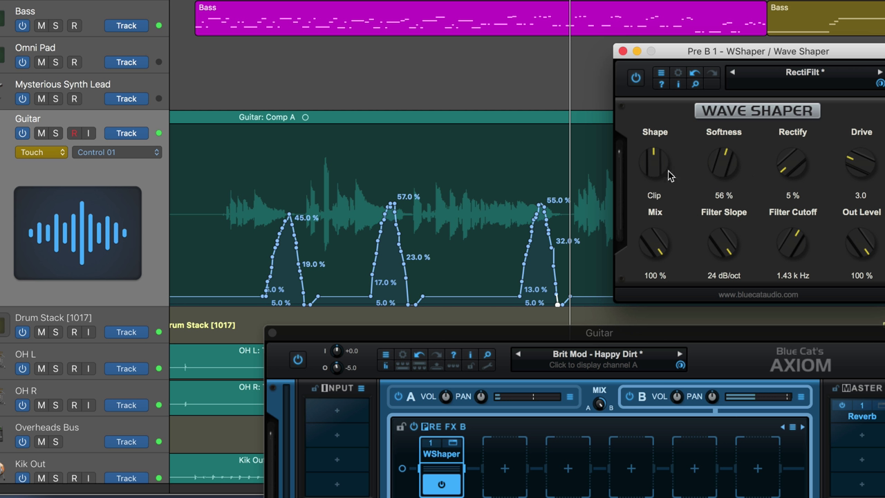
- Set Guitar automation back to Read and play back the recorded Rectify moves
left_click(27, 156)
left_click(93, 163)
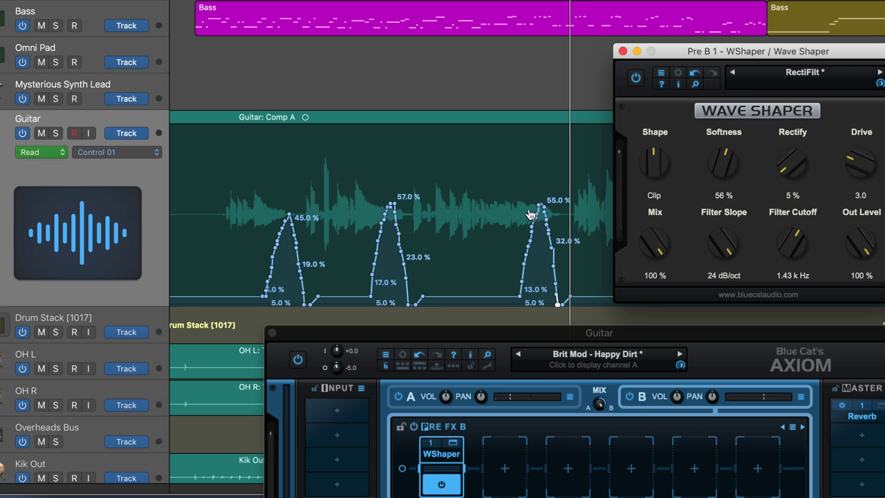
key("space")
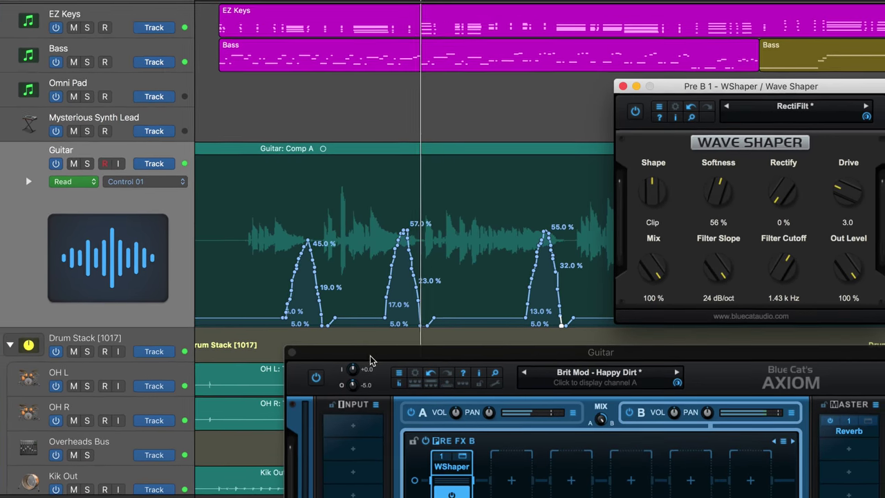
left_click_drag(369, 359, 29, 0)
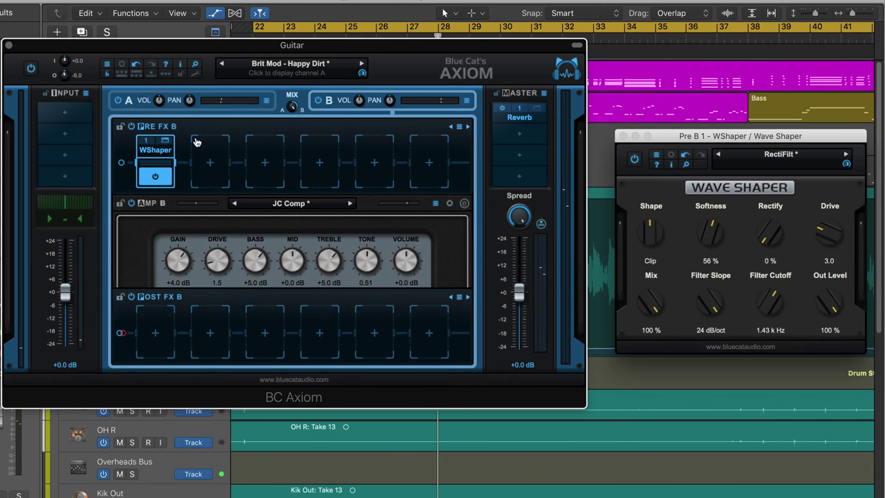